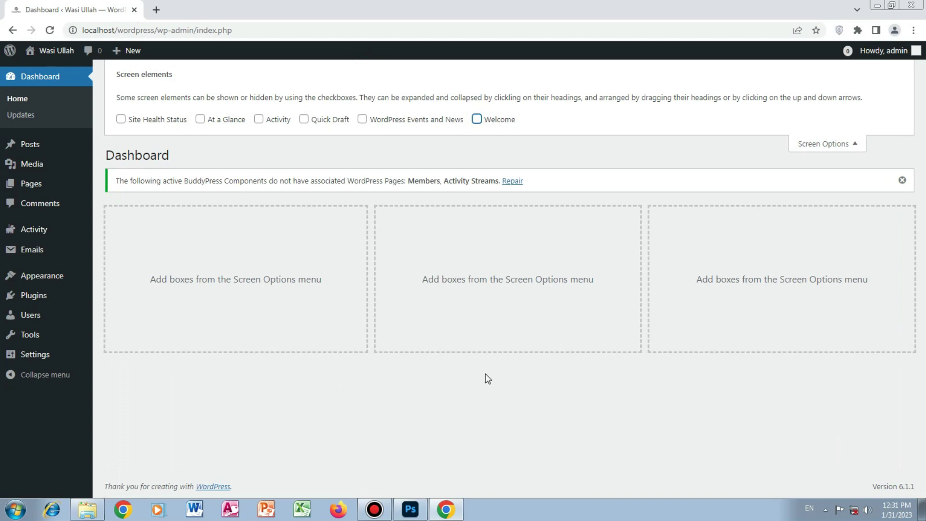
Step: Show the Site Health Status and At a Glance boxes on the dashboard and hide both again
{"action": "left_click", "coordinate": [160, 125]}
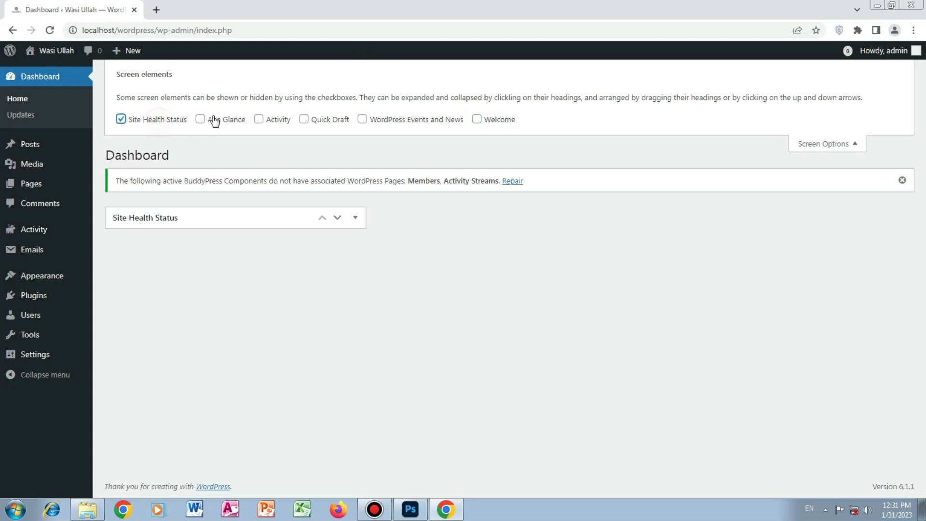
{"action": "left_click", "coordinate": [213, 120]}
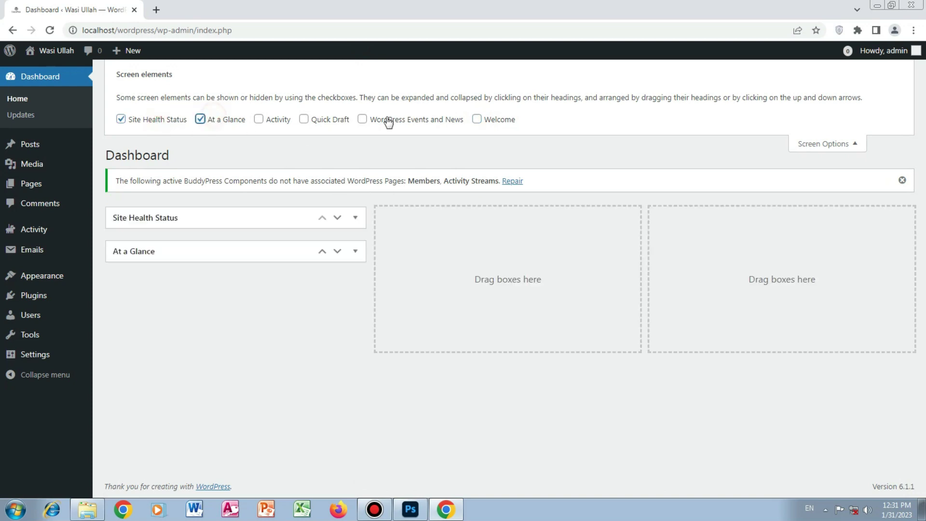
{"action": "left_click", "coordinate": [200, 119]}
{"action": "left_click", "coordinate": [121, 120]}
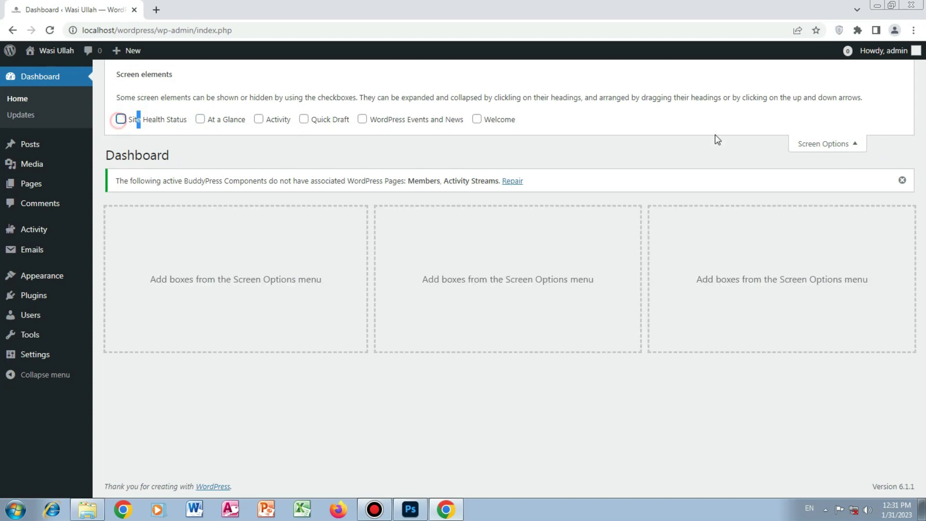
Step: Collapse the dashboard's screen options and dismiss the notice about BuddyPress components without associated pages
{"action": "left_click", "coordinate": [847, 143]}
{"action": "left_click", "coordinate": [901, 105]}
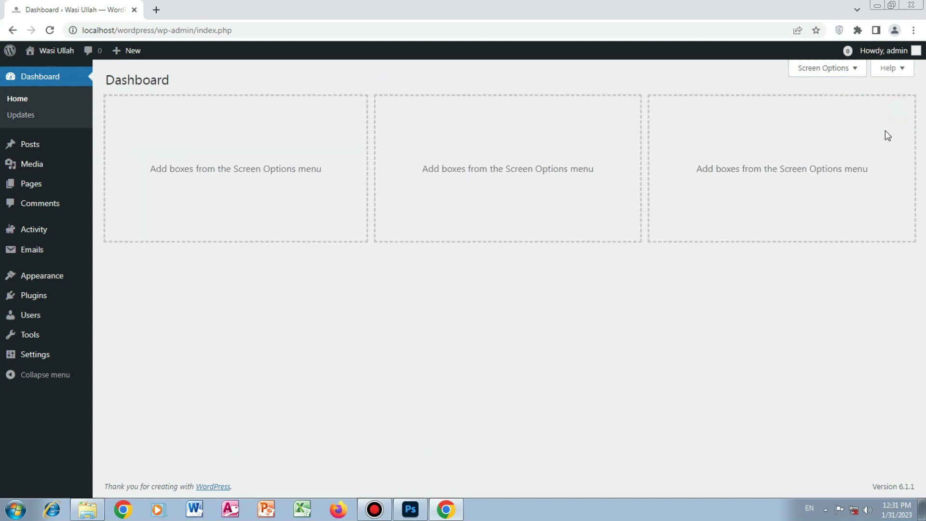
Step: Show the Quick Draft box through the screen options, hide it again and collapse the options
{"action": "left_click", "coordinate": [854, 72]}
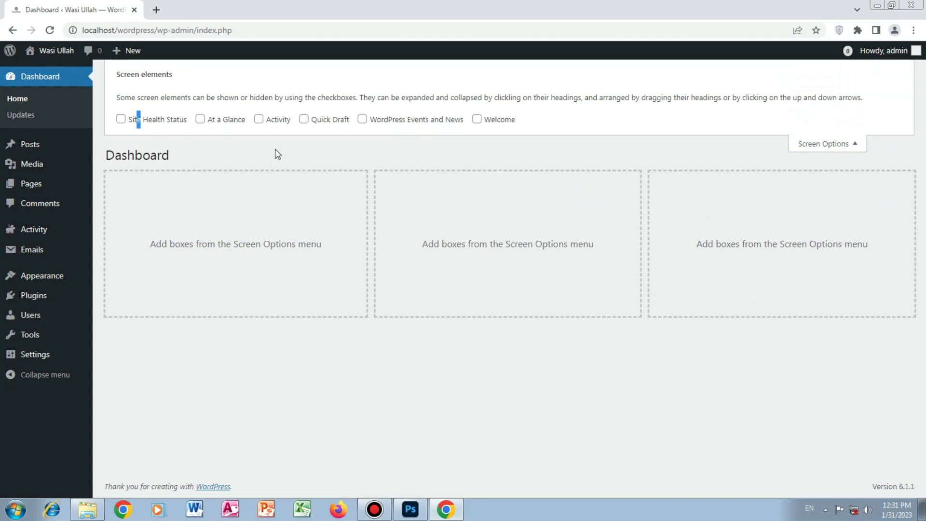
{"action": "left_click", "coordinate": [303, 120]}
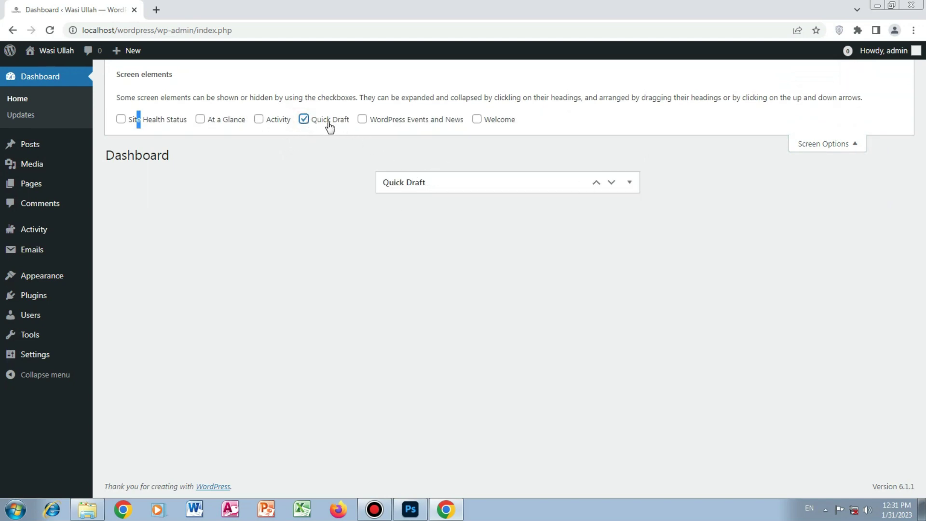
{"action": "left_click", "coordinate": [303, 119]}
{"action": "left_click", "coordinate": [863, 143]}
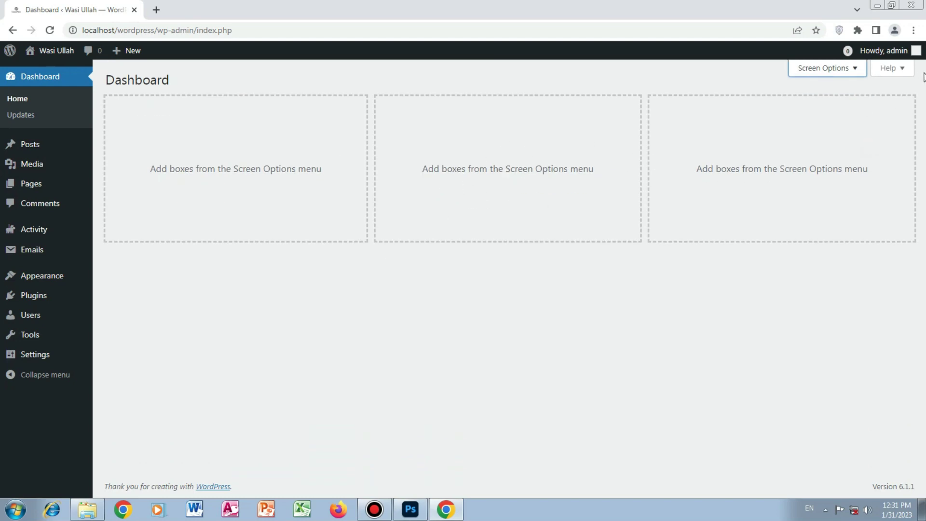
Step: View the Overview section of the dashboard's help and close the help again
{"action": "left_click", "coordinate": [901, 72]}
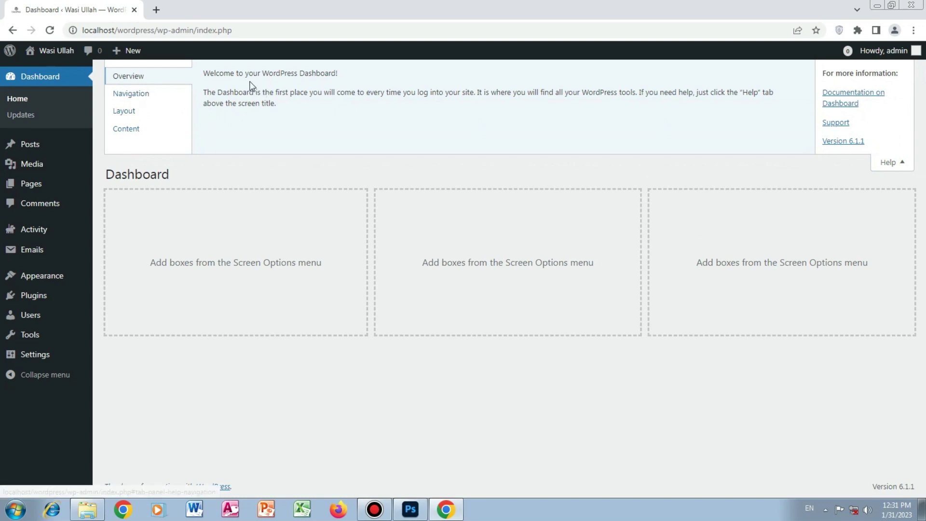
{"action": "left_click", "coordinate": [895, 164]}
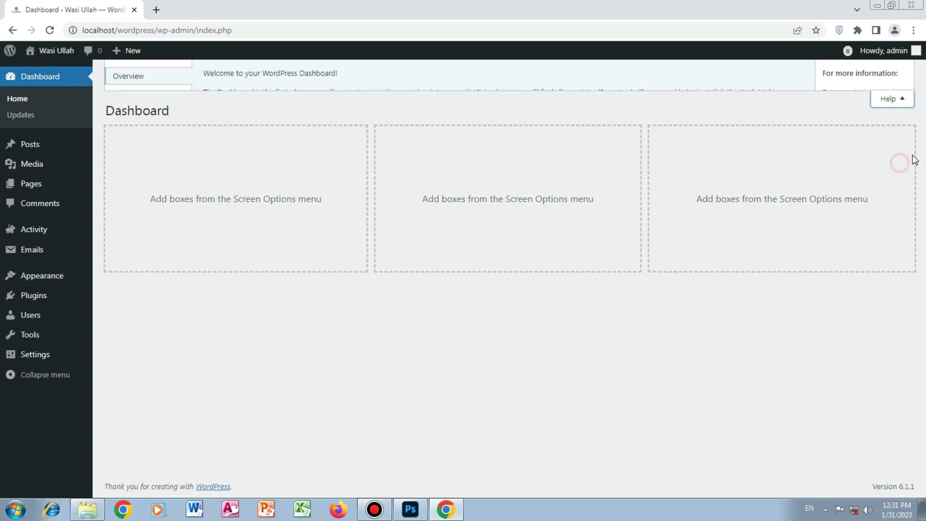
{"action": "mouse_move", "coordinate": [876, 57]}
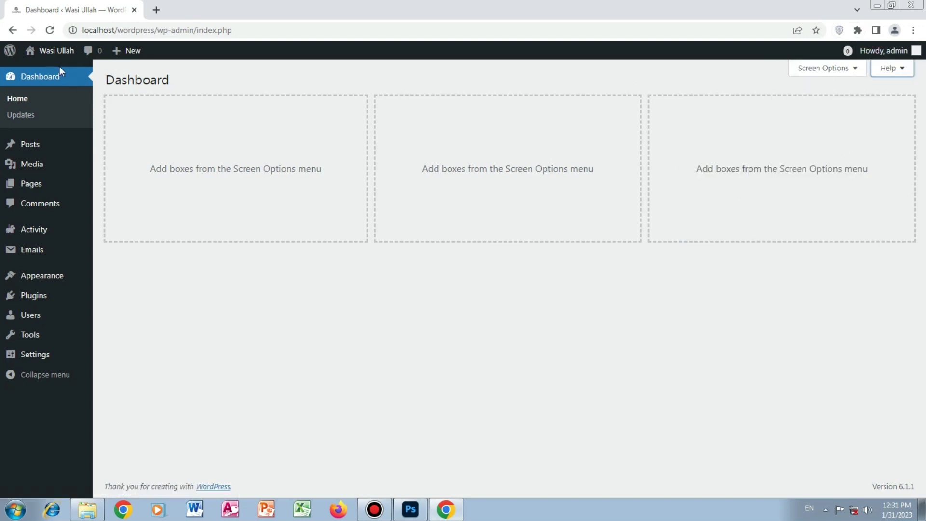
Step: Open the public site in a new browser tab and close that tab again
{"action": "mouse_move", "coordinate": [50, 52]}
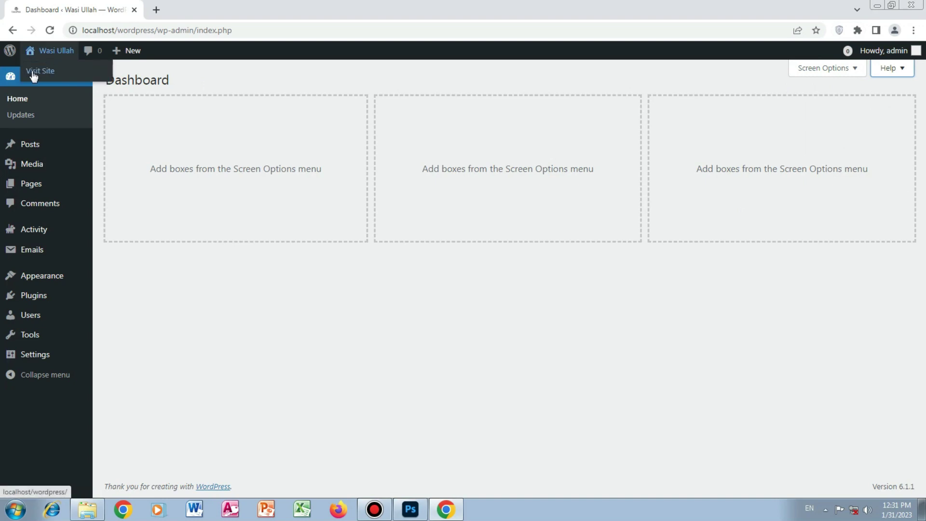
{"action": "right_click", "coordinate": [31, 72]}
{"action": "left_click", "coordinate": [59, 79]}
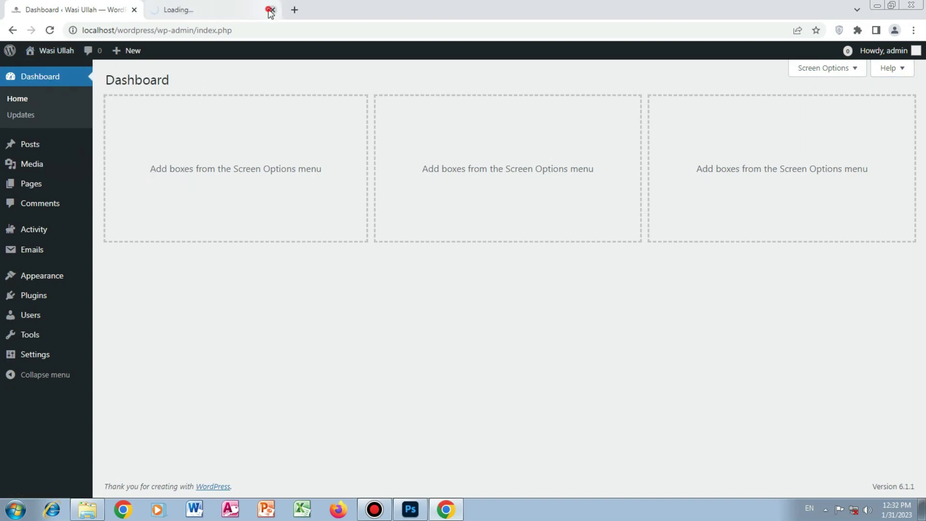
{"action": "left_click", "coordinate": [270, 10]}
Step: Start a new post from the dashboard and return to the dashboard without adding content
{"action": "mouse_move", "coordinate": [130, 56]}
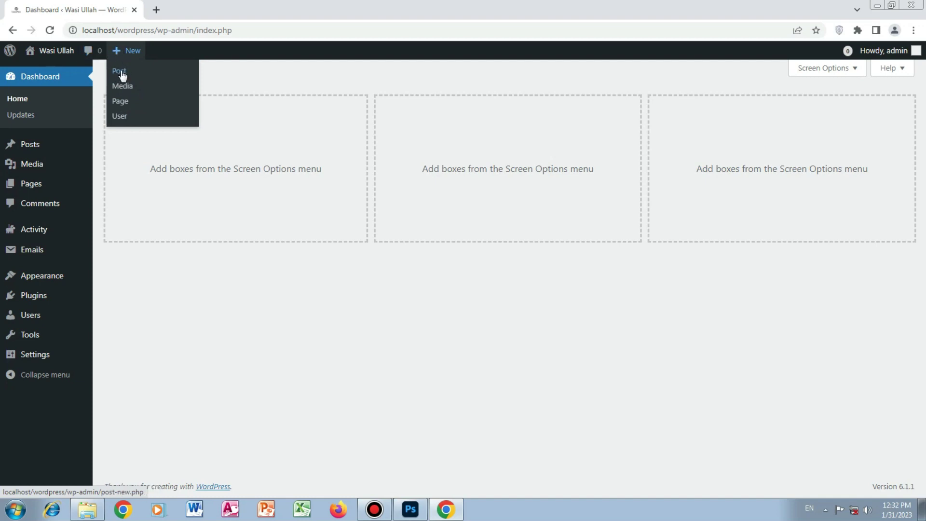
{"action": "left_click", "coordinate": [154, 73]}
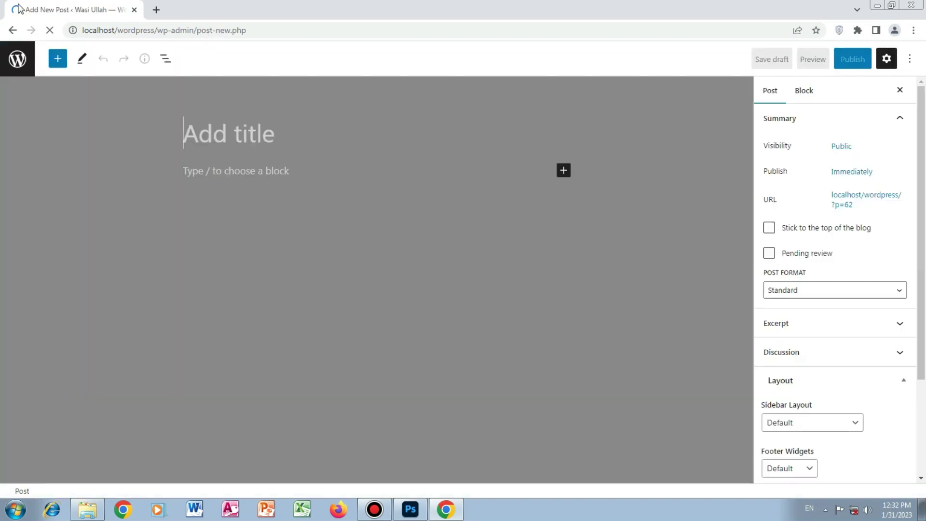
{"action": "left_click", "coordinate": [12, 30]}
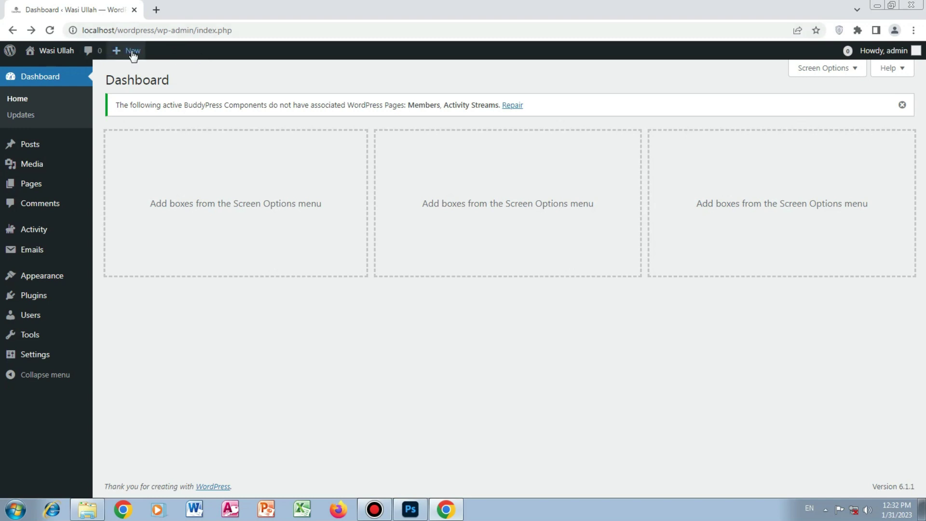
Step: Open the WordPress Updates page and examine the current version and the plugins' update status
{"action": "mouse_move", "coordinate": [9, 54]}
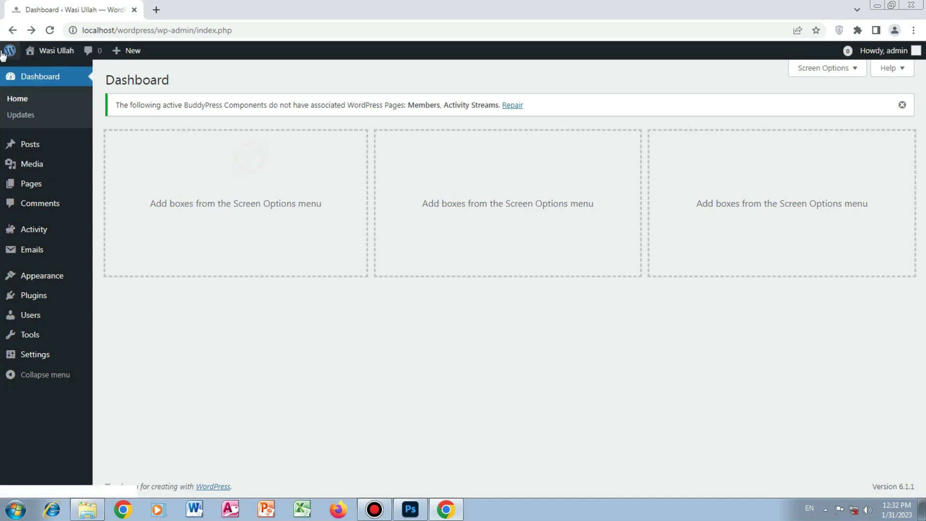
{"action": "left_click", "coordinate": [23, 121]}
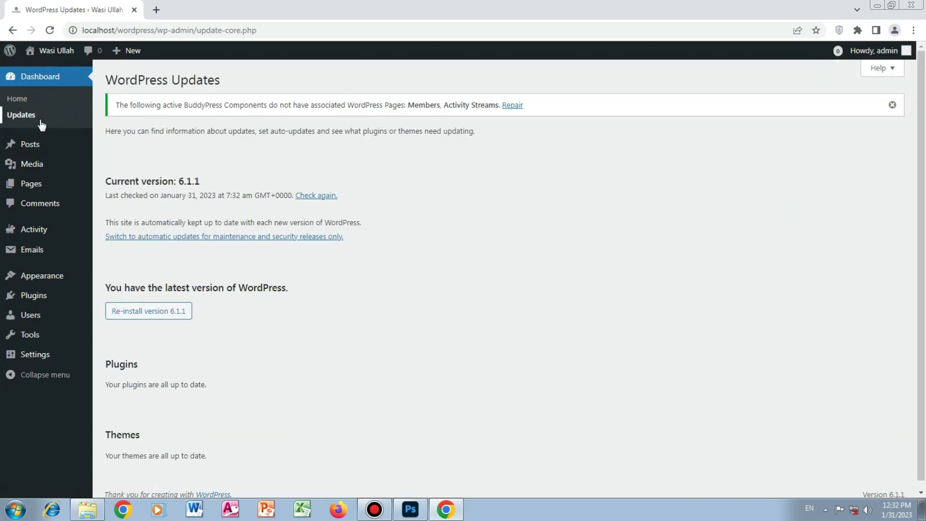
{"action": "scroll", "coordinate": [236, 215], "scroll_direction": "down", "scroll_amount": 1}
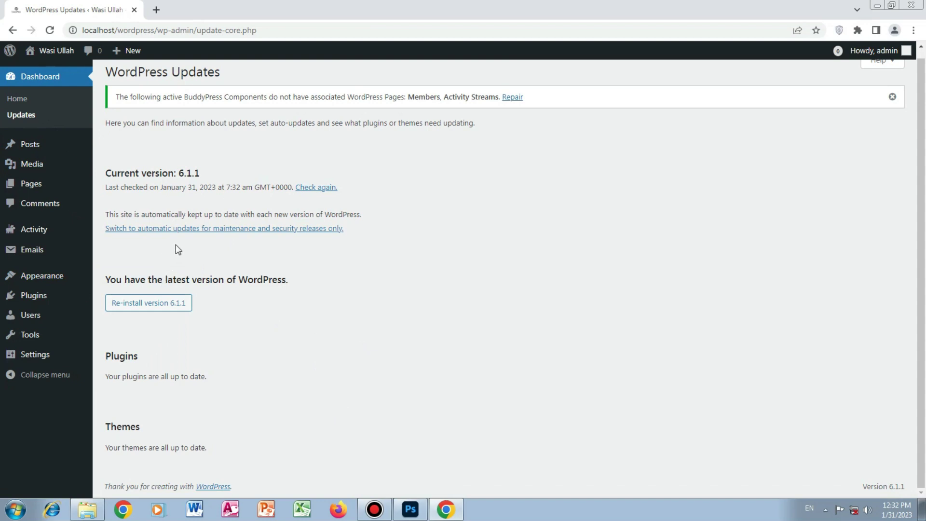
{"action": "triple_click", "coordinate": [118, 173]}
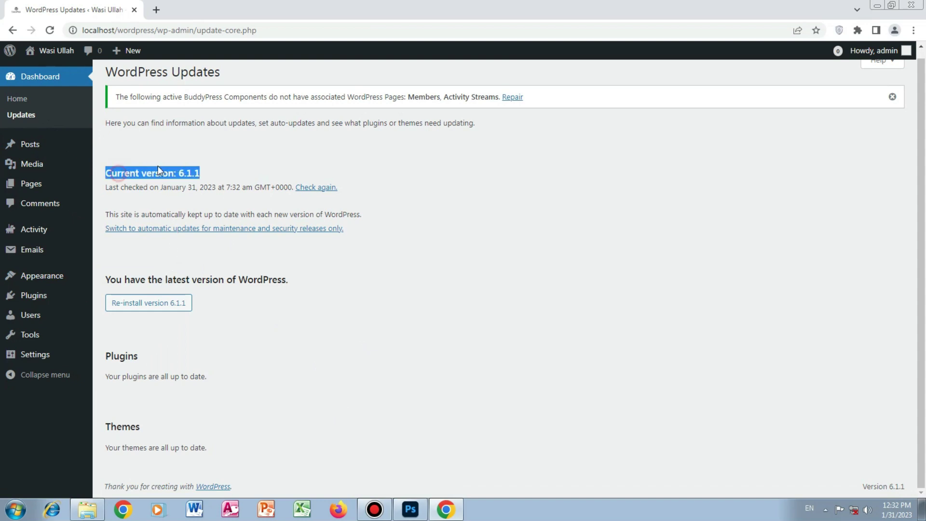
{"action": "left_click", "coordinate": [202, 171]}
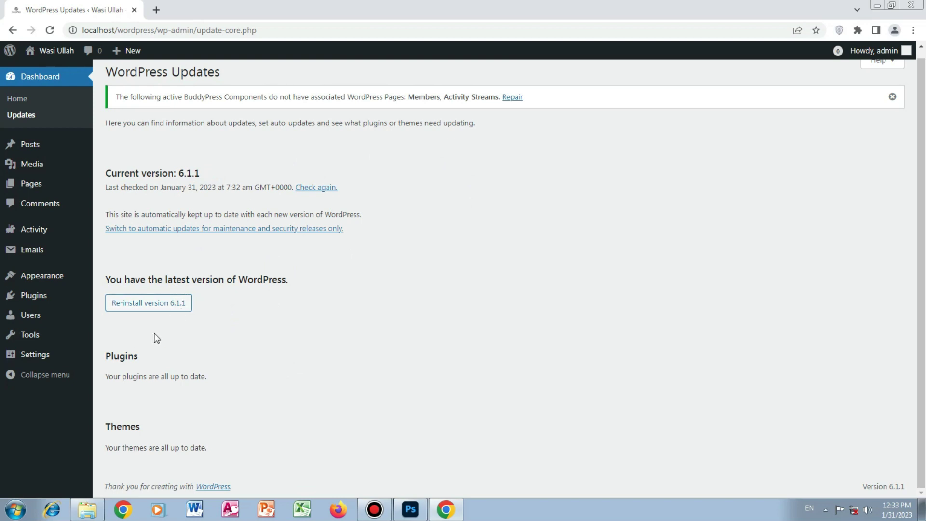
{"action": "left_click", "coordinate": [136, 372]}
{"action": "left_click_drag", "start_coordinate": [215, 376], "coordinate": [124, 376]}
{"action": "left_click", "coordinate": [268, 386]}
Step: View the site's Comments page and the BuddyPress Activity page
{"action": "mouse_move", "coordinate": [39, 277]}
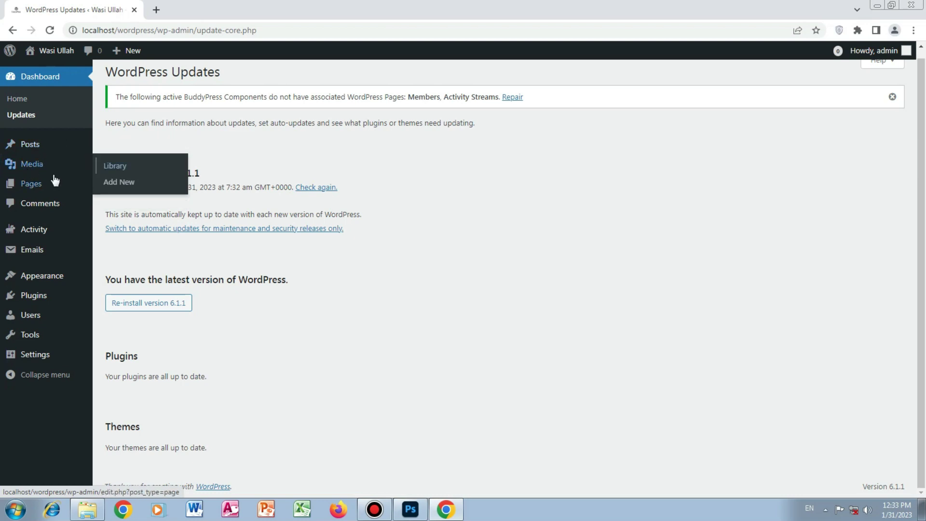
{"action": "mouse_move", "coordinate": [27, 189]}
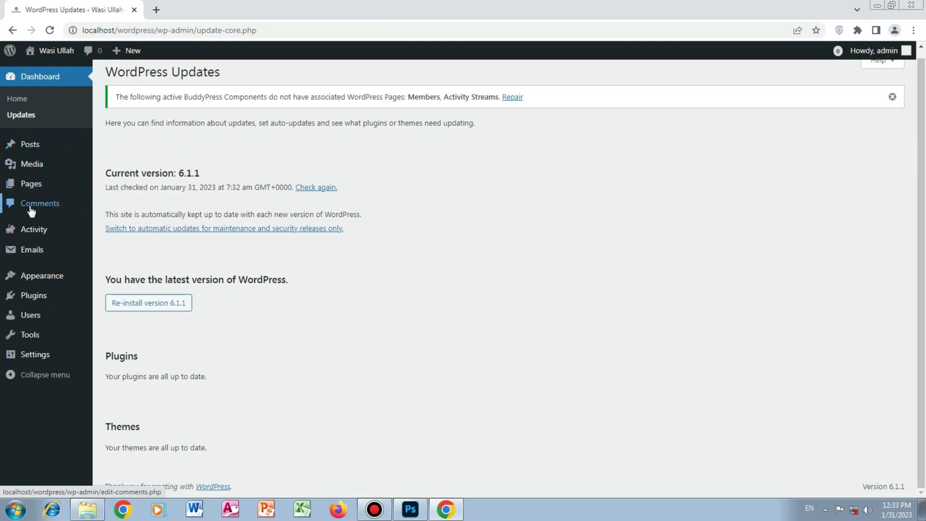
{"action": "left_click", "coordinate": [46, 205]}
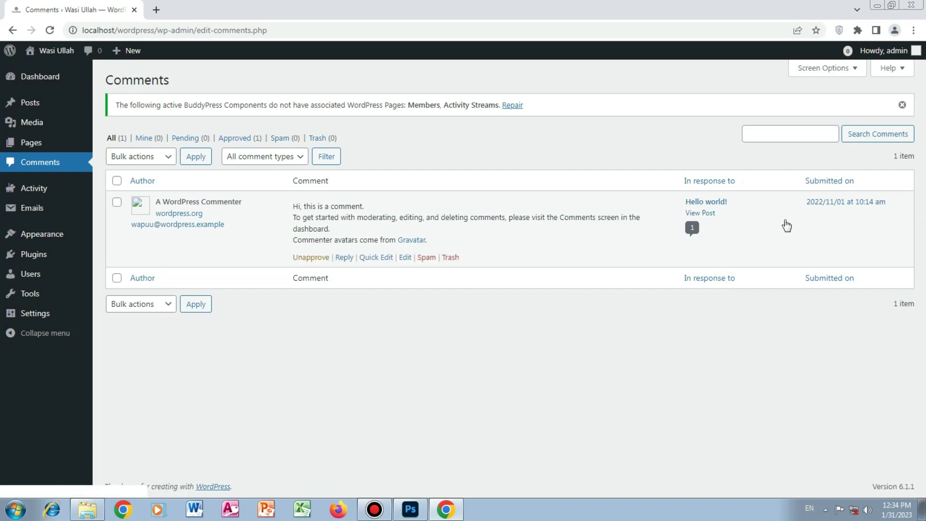
{"action": "left_click", "coordinate": [39, 192]}
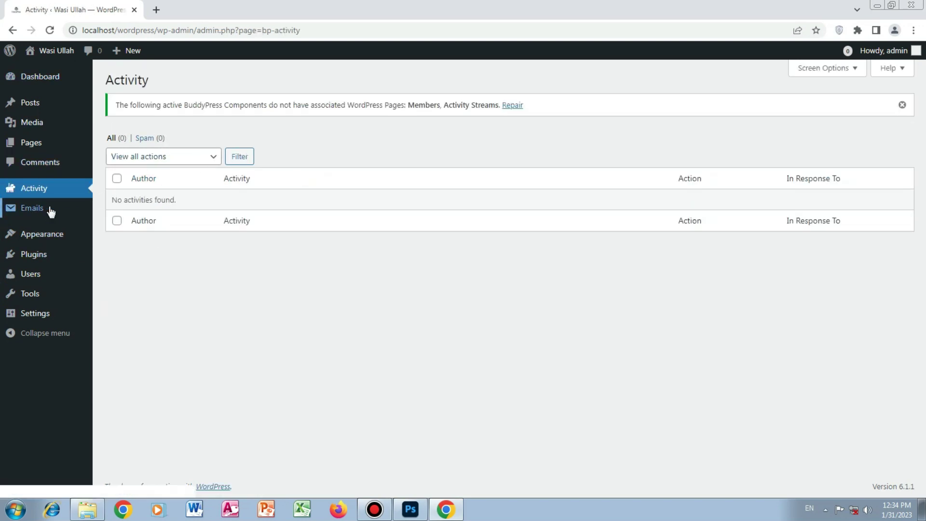
Step: Open the list of all BuddyPress emails and look through it to the end
{"action": "mouse_move", "coordinate": [50, 211]}
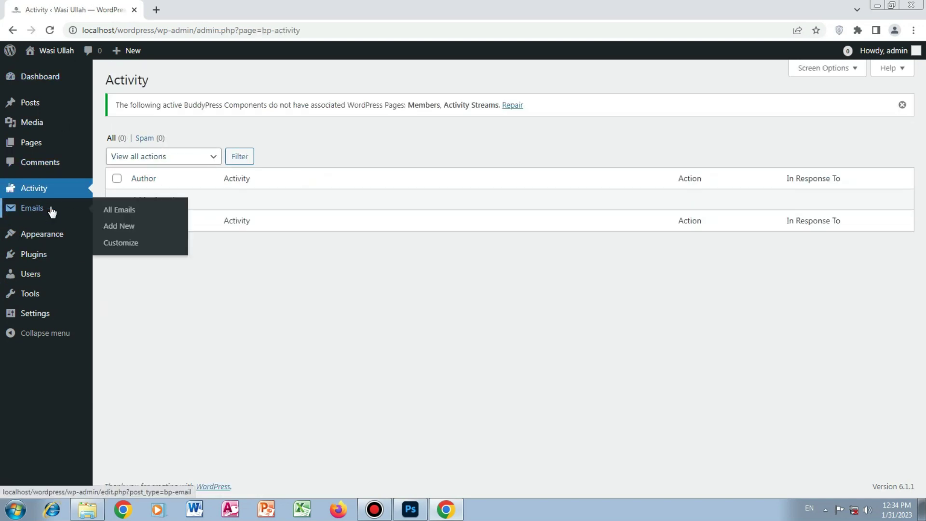
{"action": "left_click", "coordinate": [76, 212]}
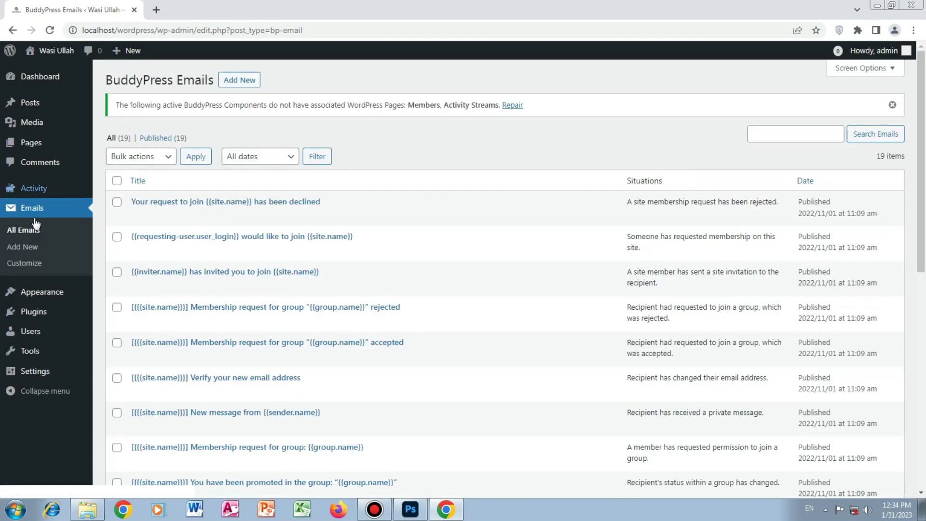
{"action": "mouse_move", "coordinate": [386, 221]}
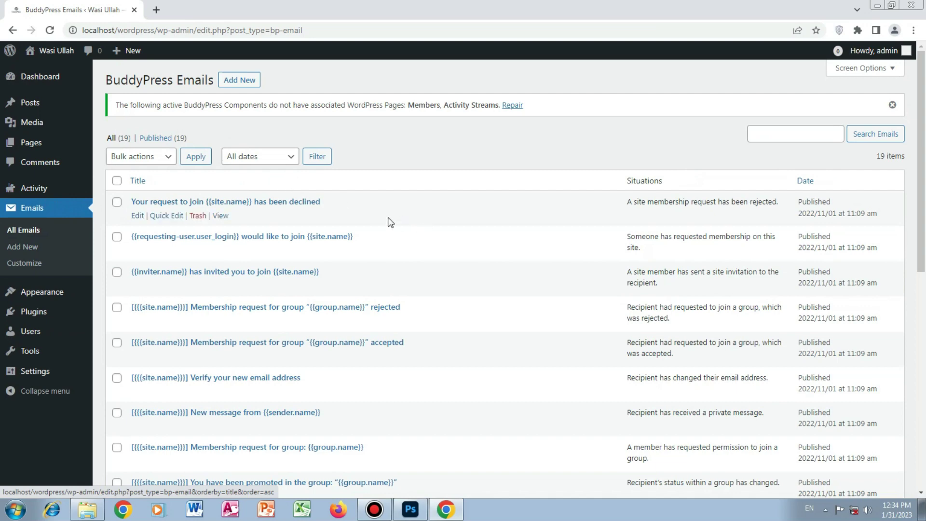
{"action": "scroll", "coordinate": [386, 219], "scroll_direction": "down", "scroll_amount": 12}
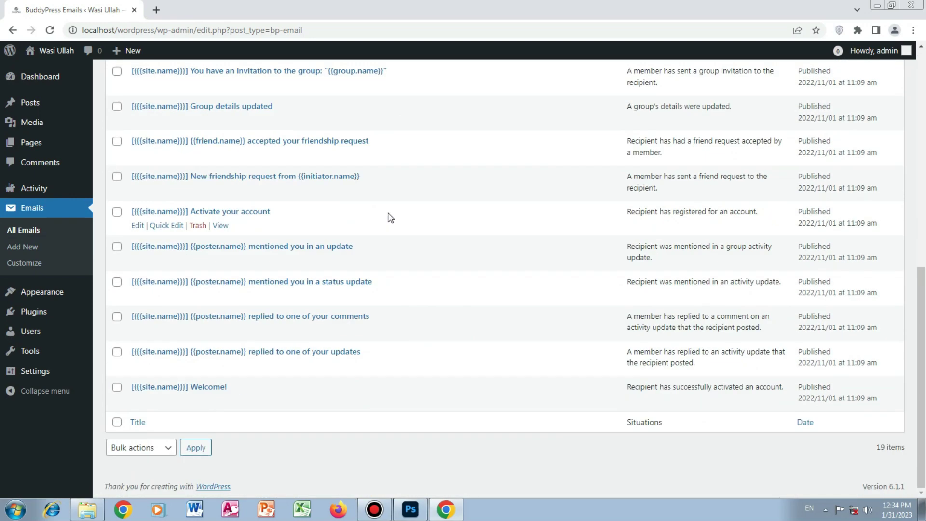
Step: Sort the BuddyPress emails by title in ascending order and look through the sorted list
{"action": "left_click", "coordinate": [136, 419]}
{"action": "triple_click", "coordinate": [197, 82]}
{"action": "double_click", "coordinate": [197, 82]}
{"action": "triple_click", "coordinate": [144, 79]}
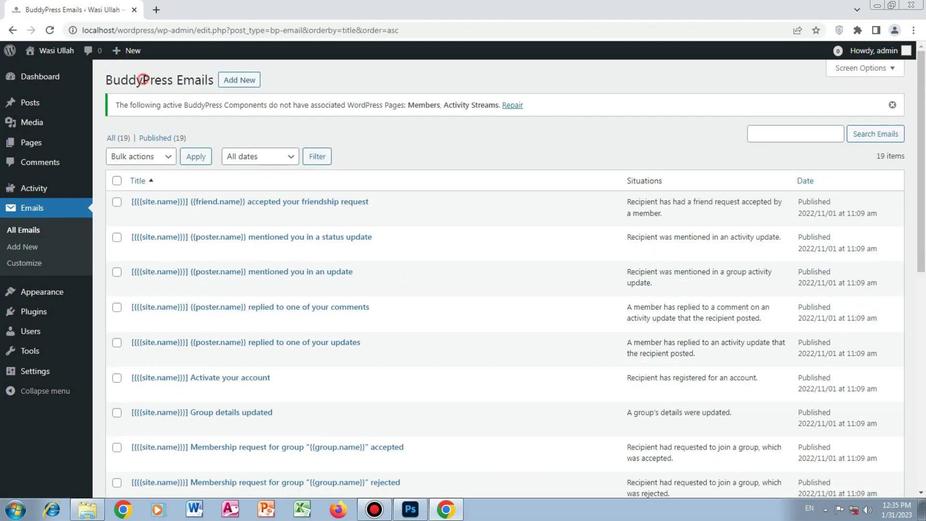
{"action": "left_click", "coordinate": [331, 79]}
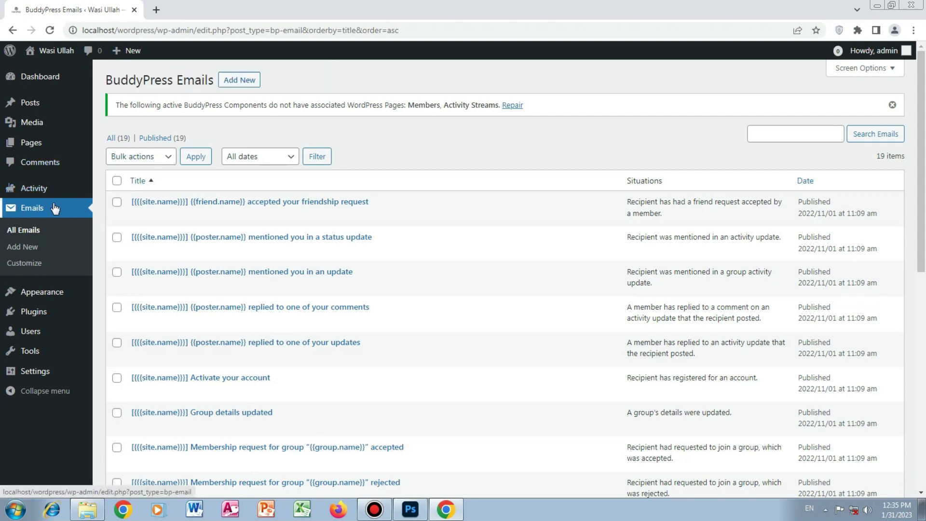
{"action": "scroll", "coordinate": [563, 264], "scroll_direction": "down", "scroll_amount": 10}
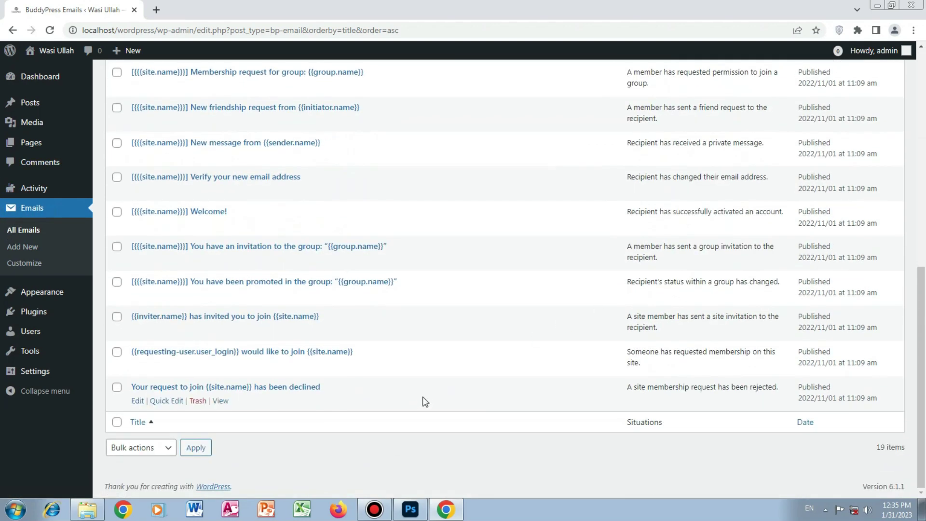
{"action": "scroll", "coordinate": [416, 388], "scroll_direction": "up", "scroll_amount": 10}
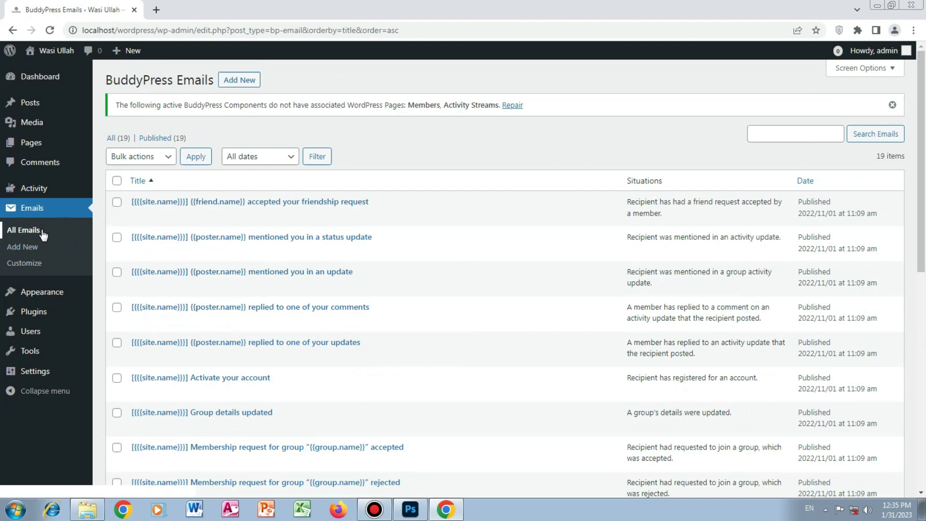
Step: Open the Appearance section's themes, view the BuddyPress email customizer and close the customizer
{"action": "left_click", "coordinate": [46, 292]}
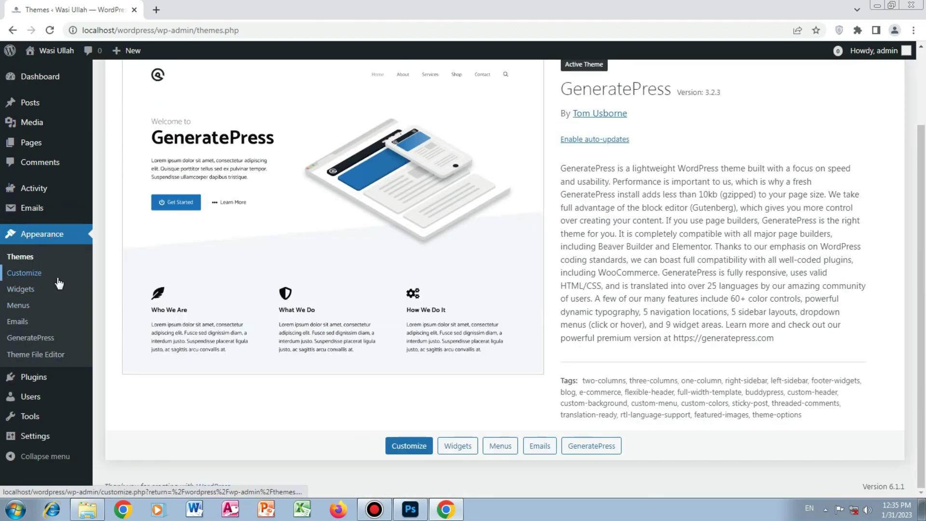
{"action": "left_click", "coordinate": [30, 324]}
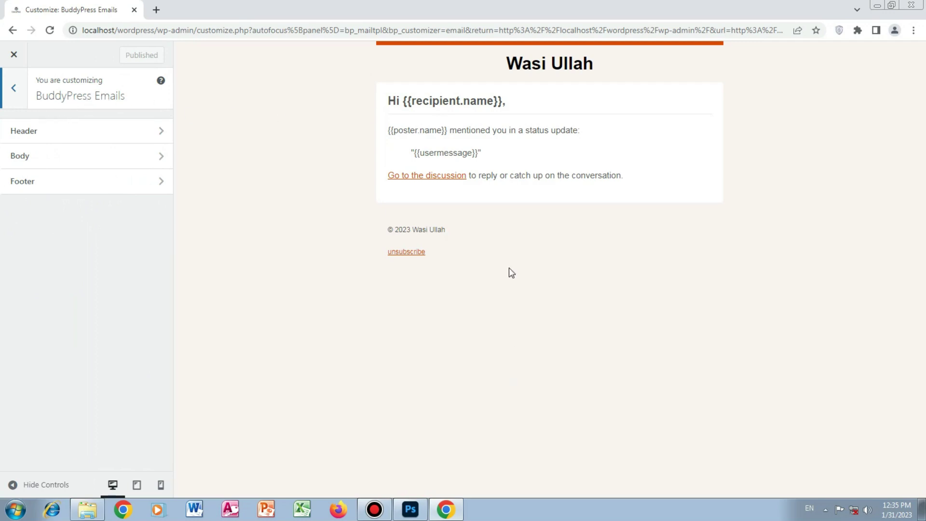
{"action": "left_click", "coordinate": [13, 54]}
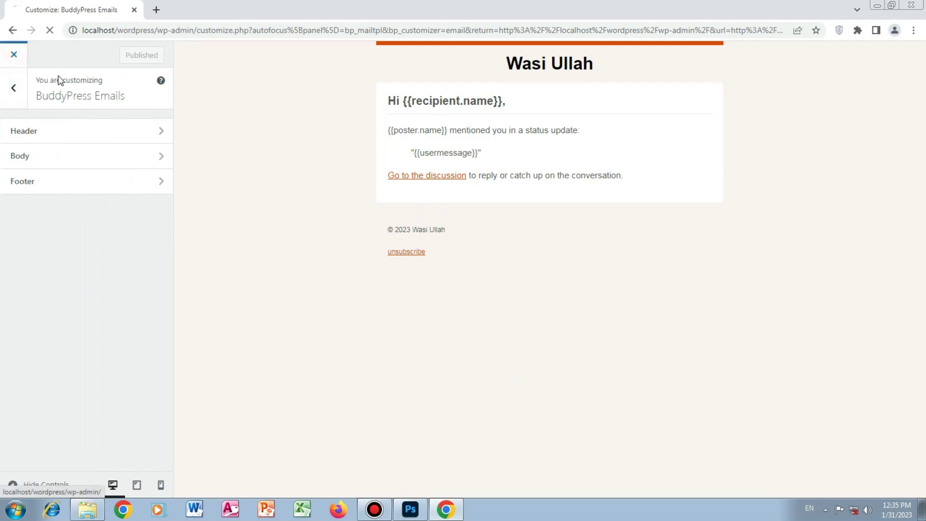
Step: Open the Theme File Editor and look through the GeneratePress stylesheet (style.css) to the end
{"action": "mouse_move", "coordinate": [44, 282]}
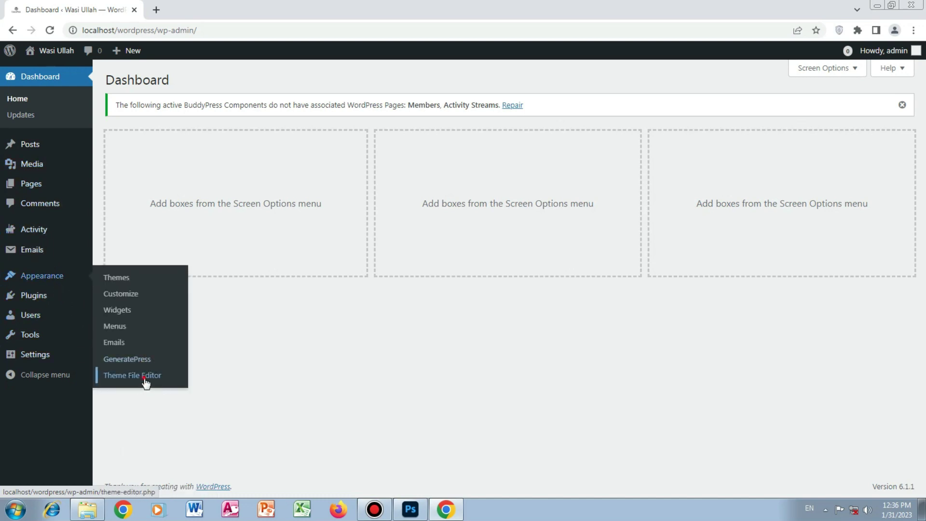
{"action": "left_click", "coordinate": [145, 376]}
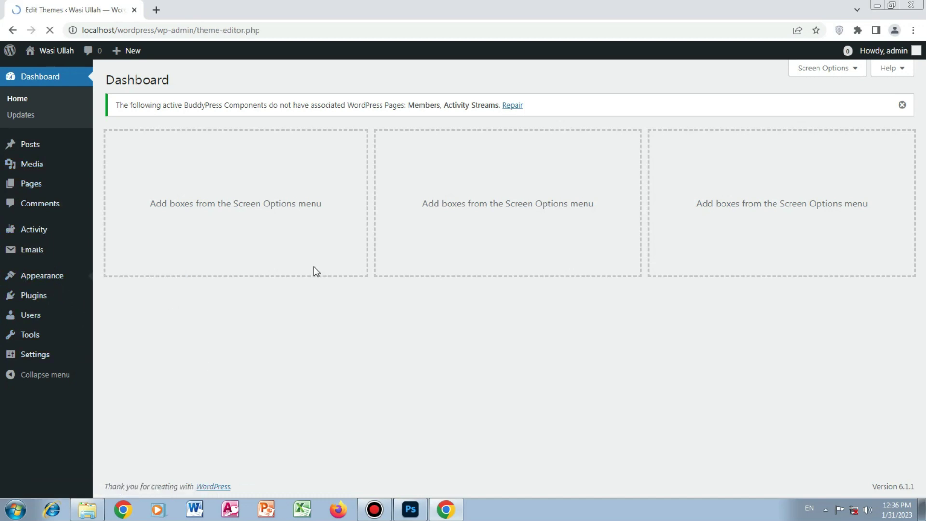
{"action": "scroll", "coordinate": [382, 336], "scroll_direction": "down", "scroll_amount": 3}
{"action": "scroll", "coordinate": [382, 336], "scroll_direction": "up", "scroll_amount": 2}
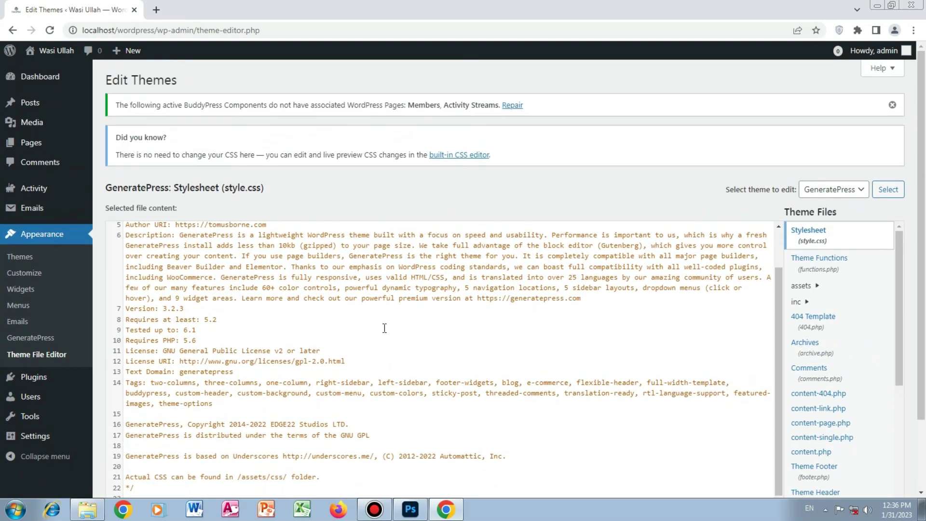
{"action": "scroll", "coordinate": [382, 336], "scroll_direction": "down", "scroll_amount": 4}
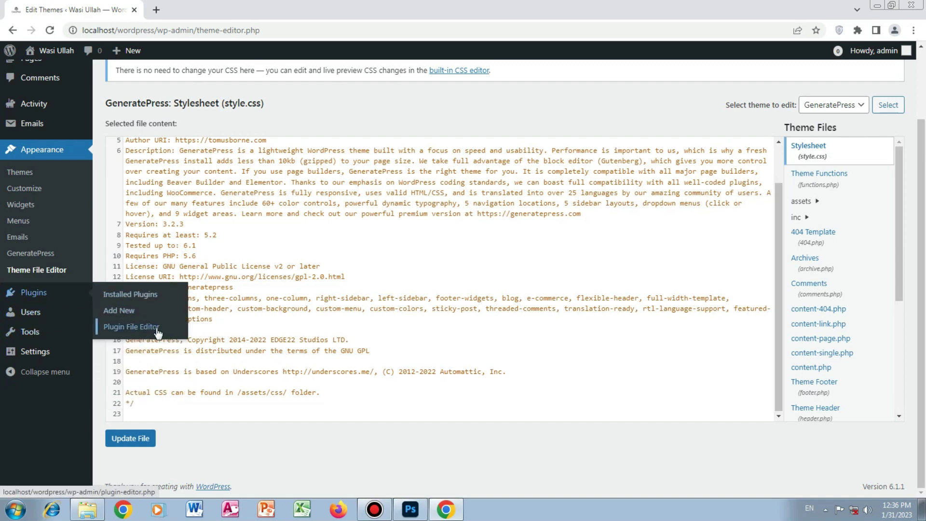
Step: Open the Import page of the Tools section and try to install the WordPress importer
{"action": "mouse_move", "coordinate": [55, 318]}
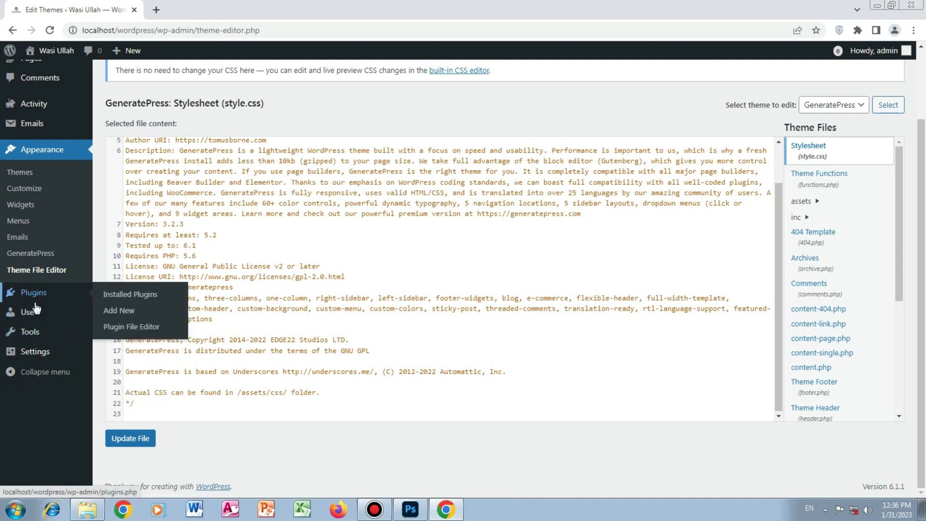
{"action": "mouse_move", "coordinate": [44, 336]}
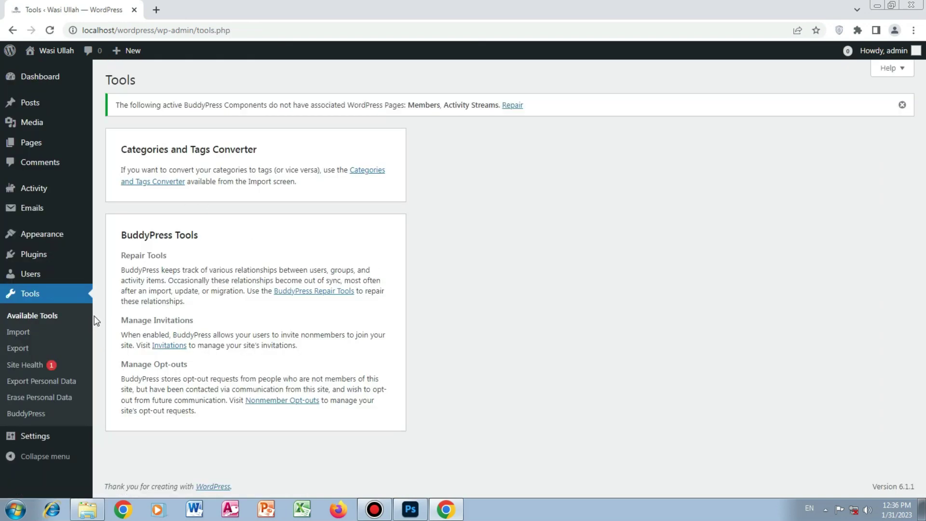
{"action": "left_click", "coordinate": [20, 332]}
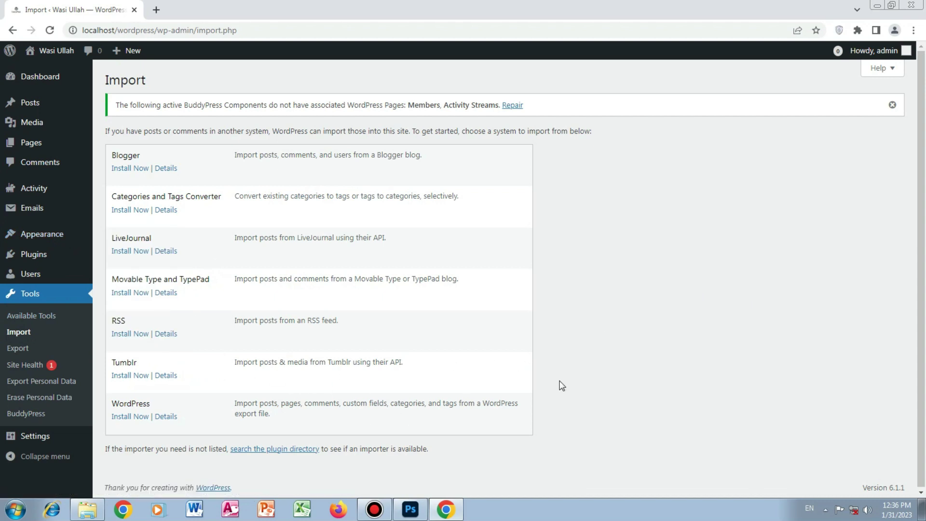
{"action": "left_click", "coordinate": [128, 416]}
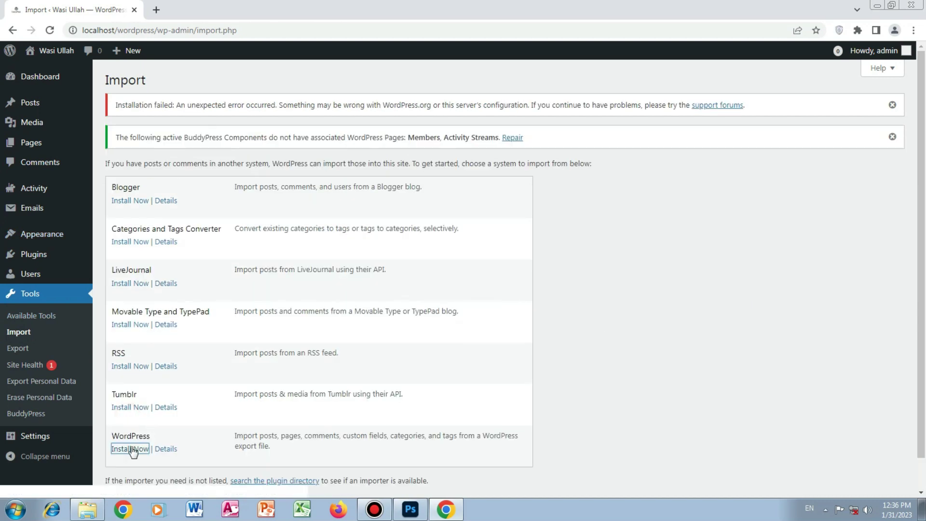
{"action": "double_click", "coordinate": [121, 435]}
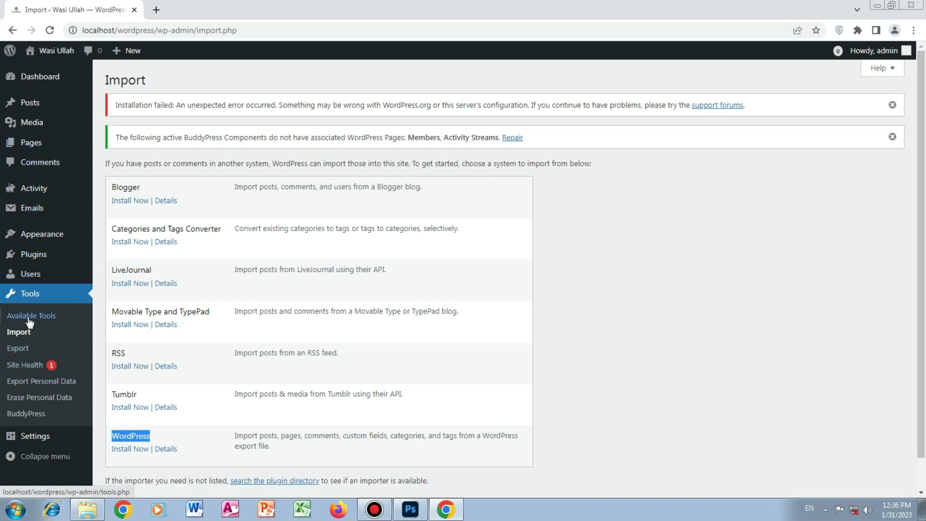
Step: Open the Export page, view the Posts and Pages export options, and download the export file for All content
{"action": "left_click", "coordinate": [4, 349]}
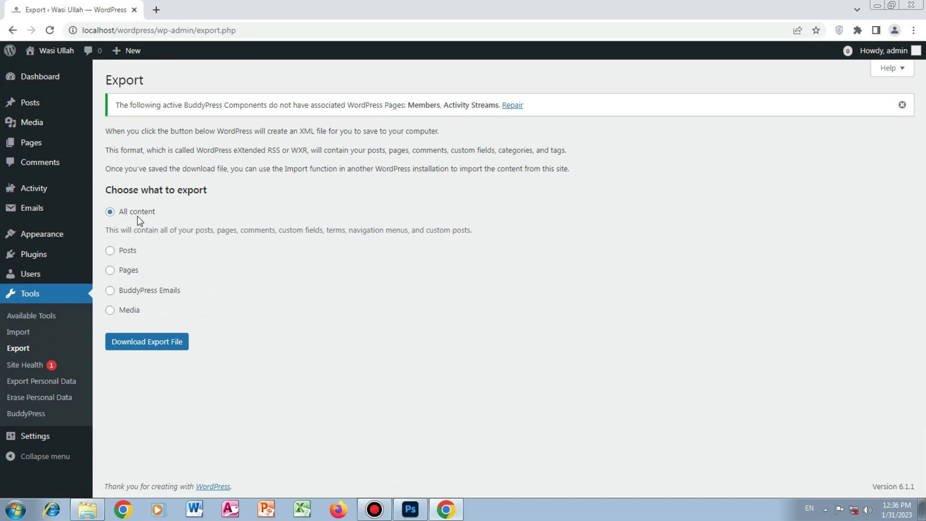
{"action": "left_click", "coordinate": [110, 250]}
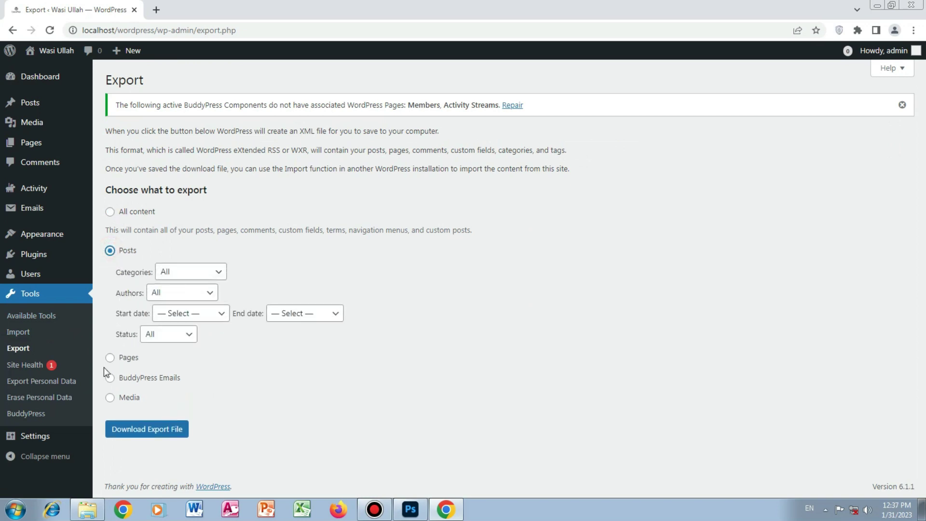
{"action": "left_click", "coordinate": [109, 358]}
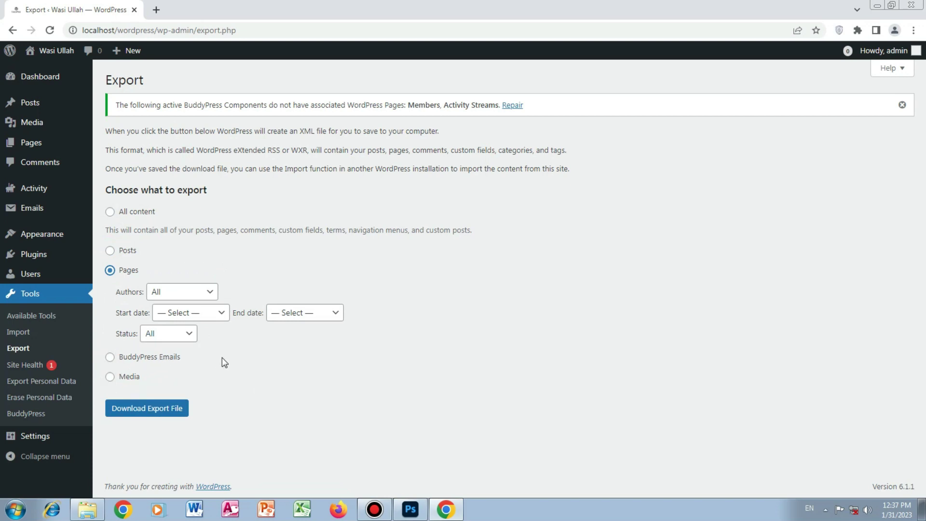
{"action": "left_click", "coordinate": [110, 211]}
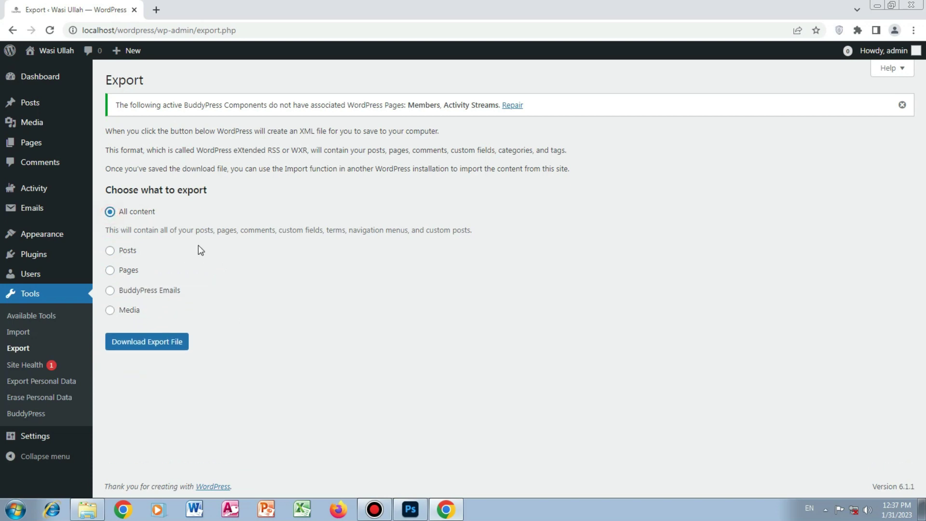
{"action": "double_click", "coordinate": [140, 343]}
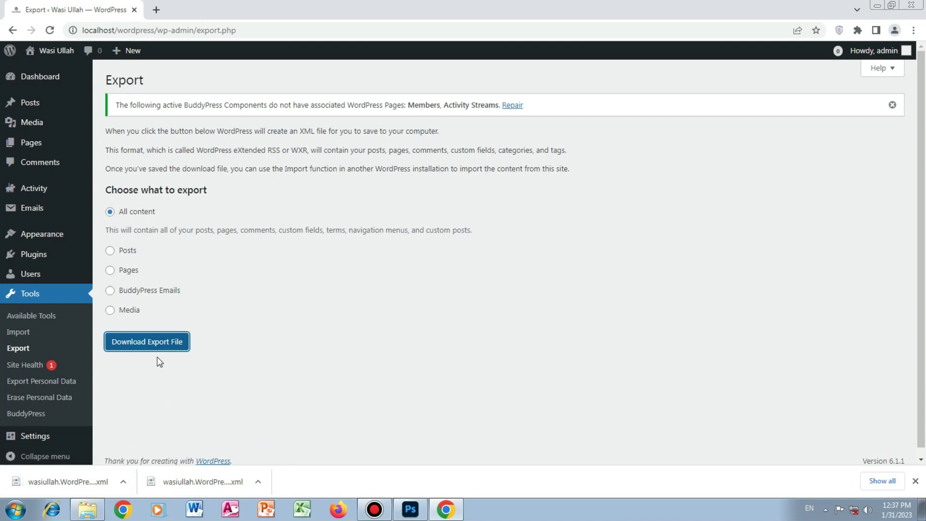
Step: Return to the Import page and try again to install the WordPress importer
{"action": "left_click", "coordinate": [26, 335]}
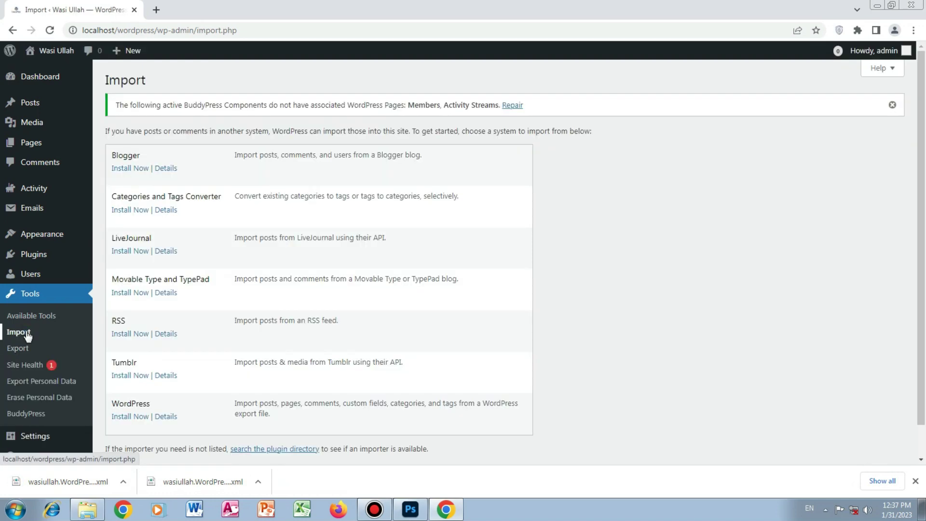
{"action": "left_click", "coordinate": [130, 416]}
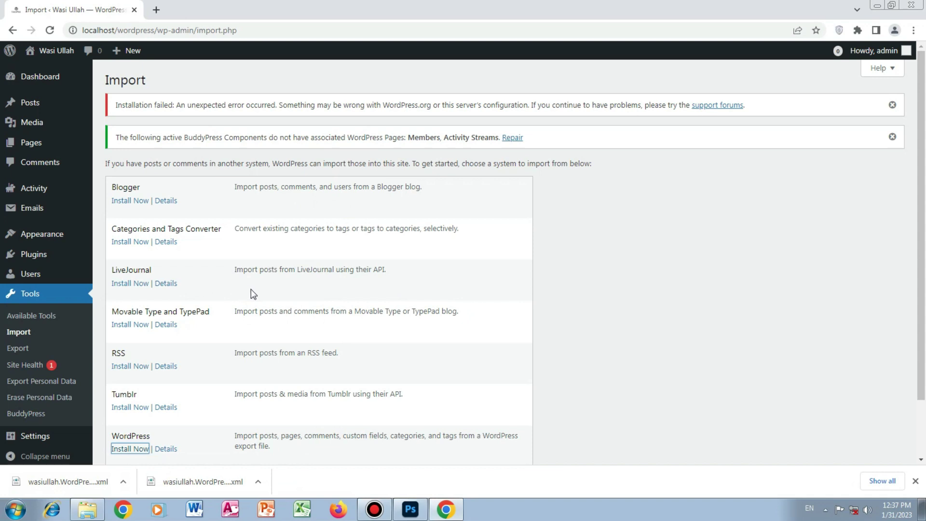
{"action": "scroll", "coordinate": [215, 289], "scroll_direction": "down", "scroll_amount": 2}
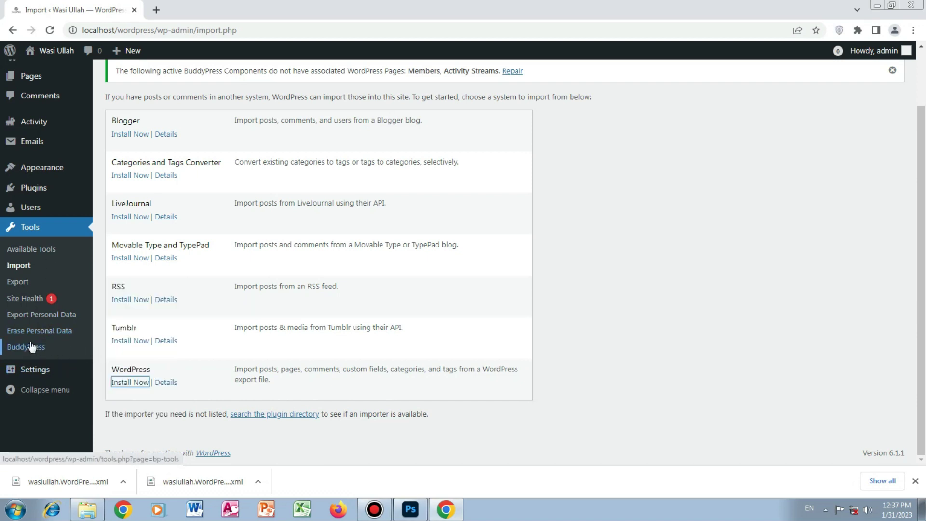
Step: Open the Writing Settings and look through them down to the Update Services section
{"action": "mouse_move", "coordinate": [45, 378]}
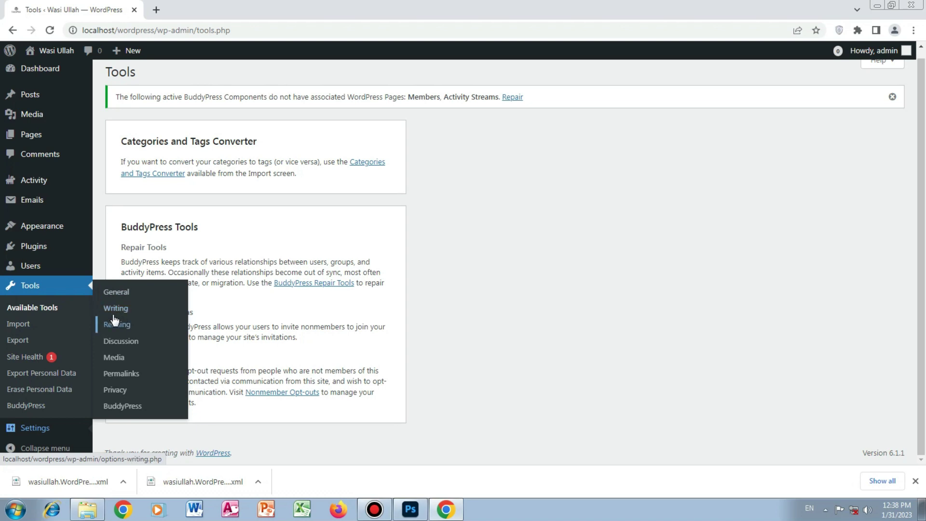
{"action": "left_click", "coordinate": [126, 315]}
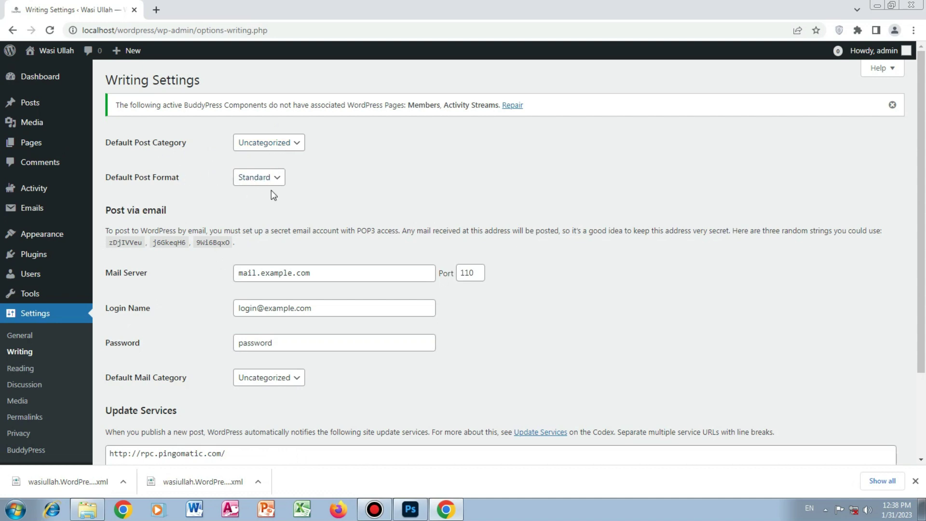
{"action": "scroll", "coordinate": [193, 276], "scroll_direction": "down", "scroll_amount": 1}
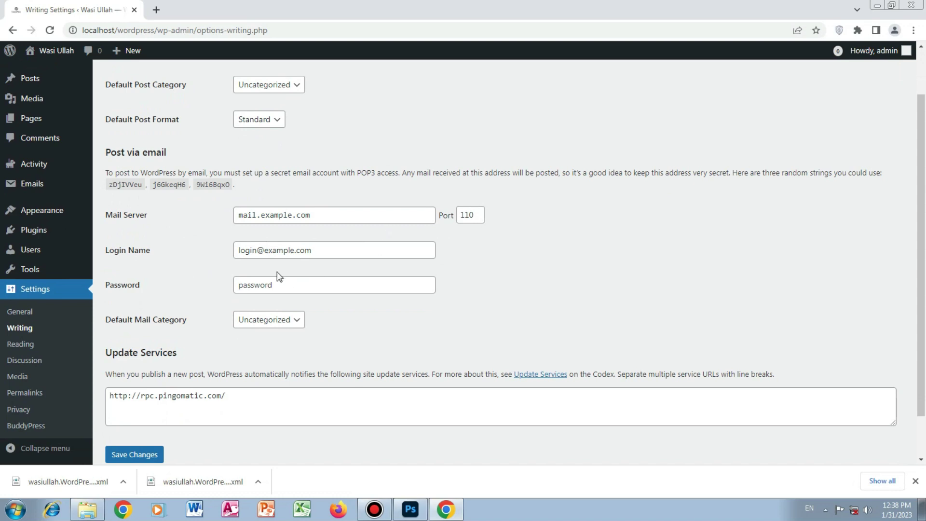
{"action": "scroll", "coordinate": [318, 304], "scroll_direction": "down", "scroll_amount": 1}
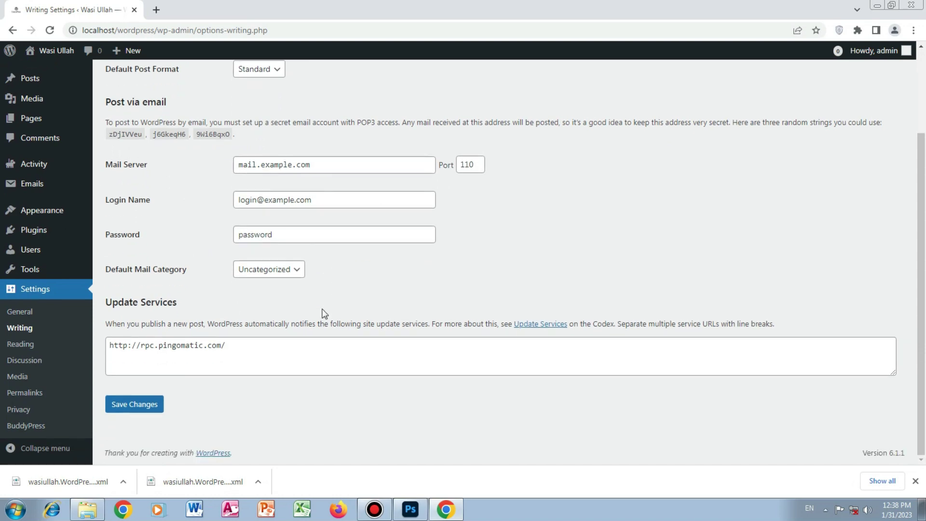
Step: Open the Reading Settings and examine the options, including the maximum number of posts shown on blog pages
{"action": "left_click", "coordinate": [17, 344]}
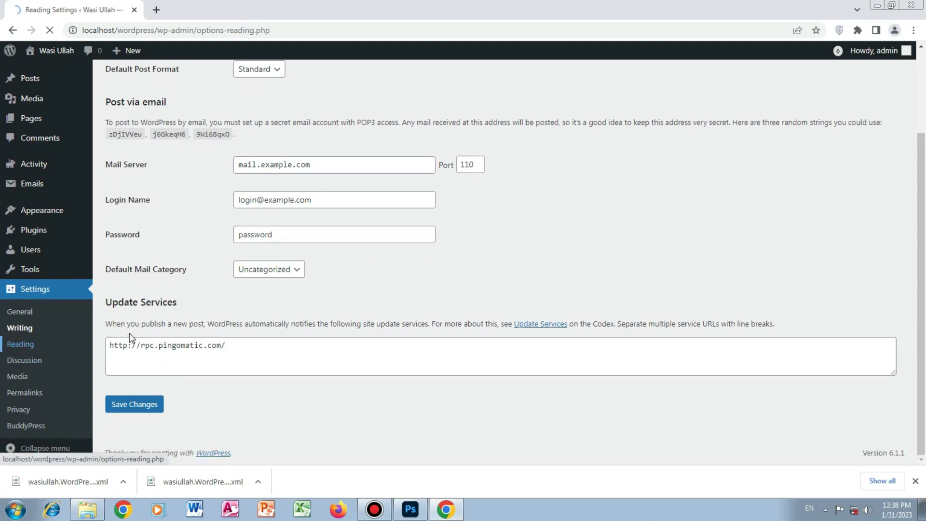
{"action": "scroll", "coordinate": [240, 320], "scroll_direction": "down", "scroll_amount": 1}
{"action": "scroll", "coordinate": [269, 165], "scroll_direction": "up", "scroll_amount": 1}
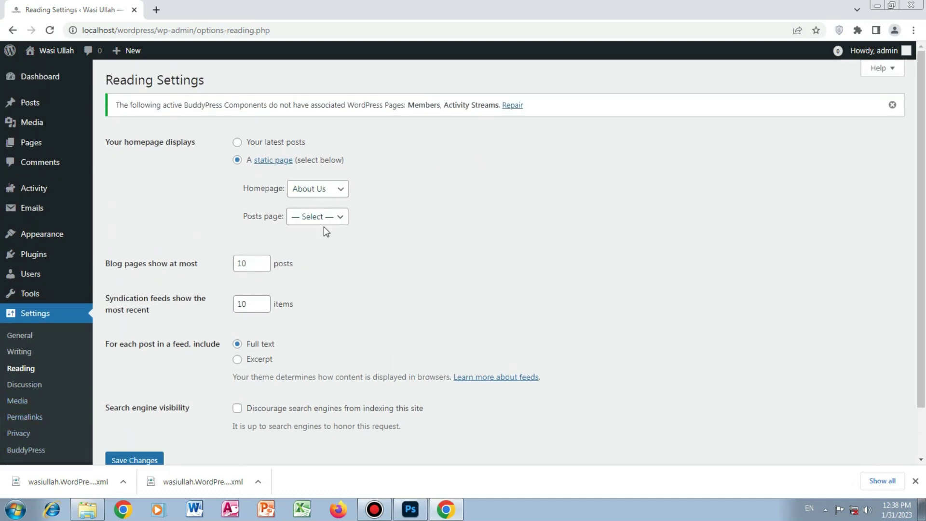
{"action": "scroll", "coordinate": [308, 226], "scroll_direction": "down", "scroll_amount": 1}
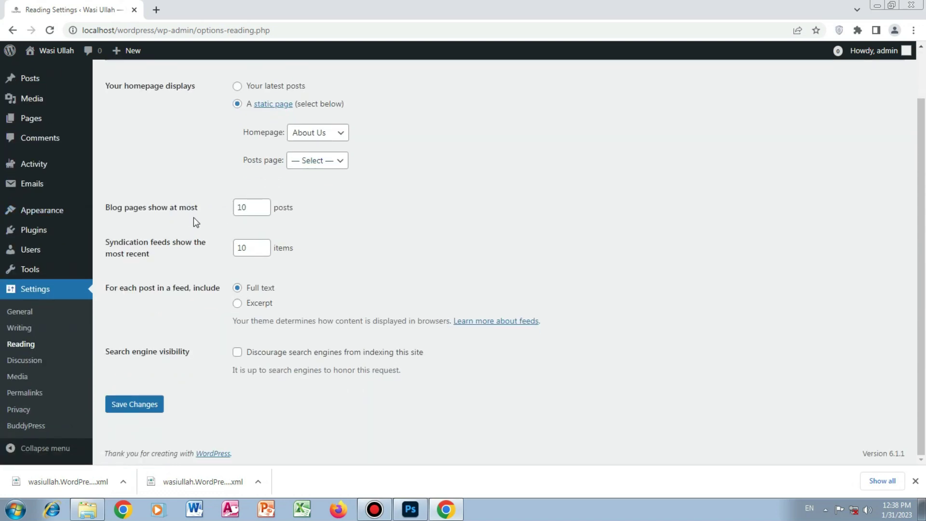
{"action": "double_click", "coordinate": [255, 207]}
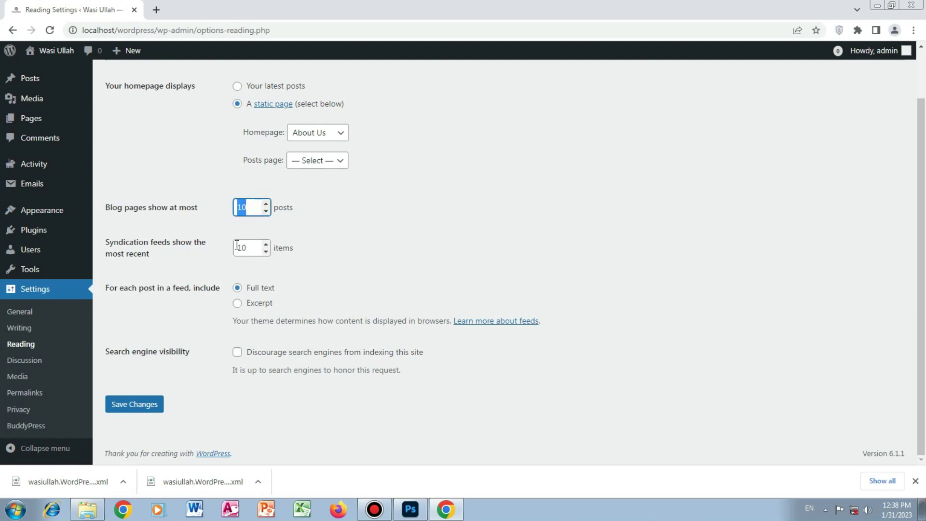
{"action": "double_click", "coordinate": [254, 206]}
Step: View the available choices for the posts page and the static homepage, leaving both selections as they are
{"action": "scroll", "coordinate": [290, 323], "scroll_direction": "up", "scroll_amount": 2}
{"action": "left_click", "coordinate": [313, 217]}
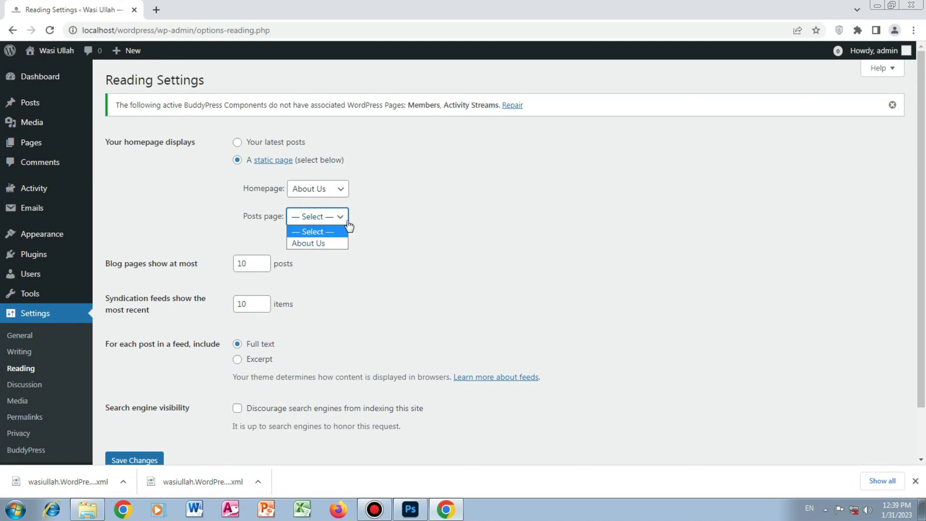
{"action": "left_click", "coordinate": [330, 189]}
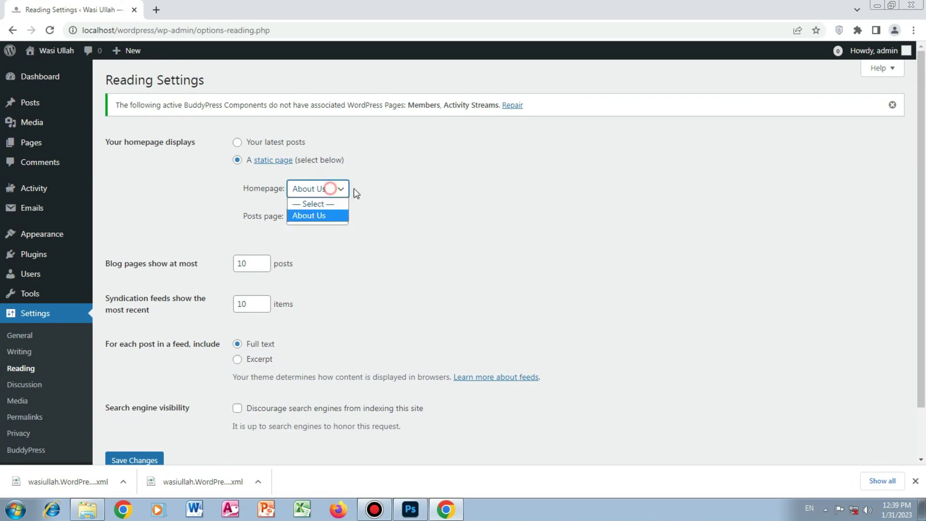
{"action": "left_click", "coordinate": [404, 204]}
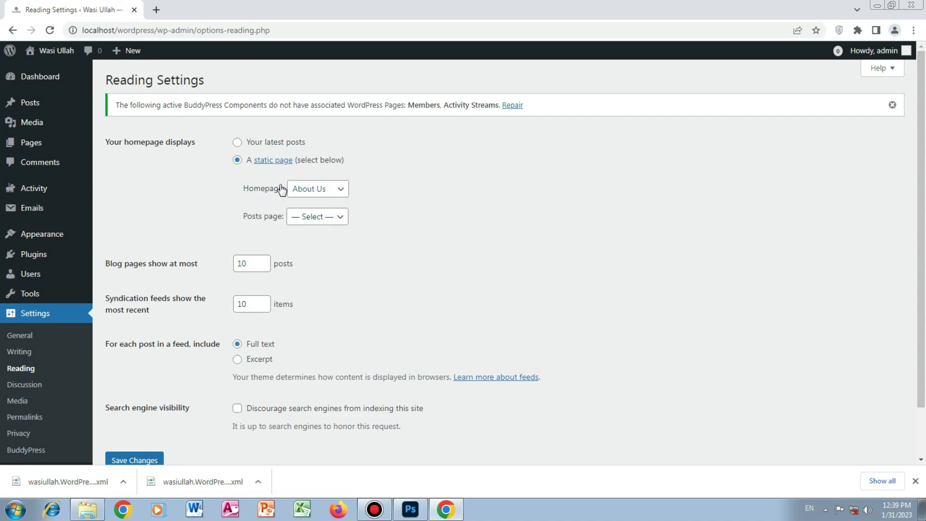
{"action": "scroll", "coordinate": [171, 270], "scroll_direction": "down", "scroll_amount": 1}
{"action": "scroll", "coordinate": [172, 270], "scroll_direction": "down", "scroll_amount": 1}
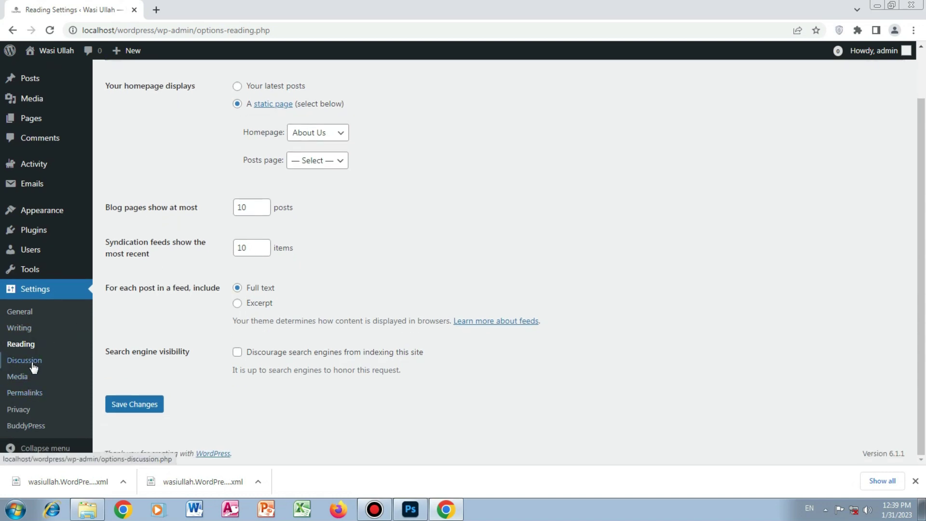
Step: Open the Discussion Settings and look through the comment, moderation, disallowed keys and avatar options
{"action": "left_click", "coordinate": [32, 361]}
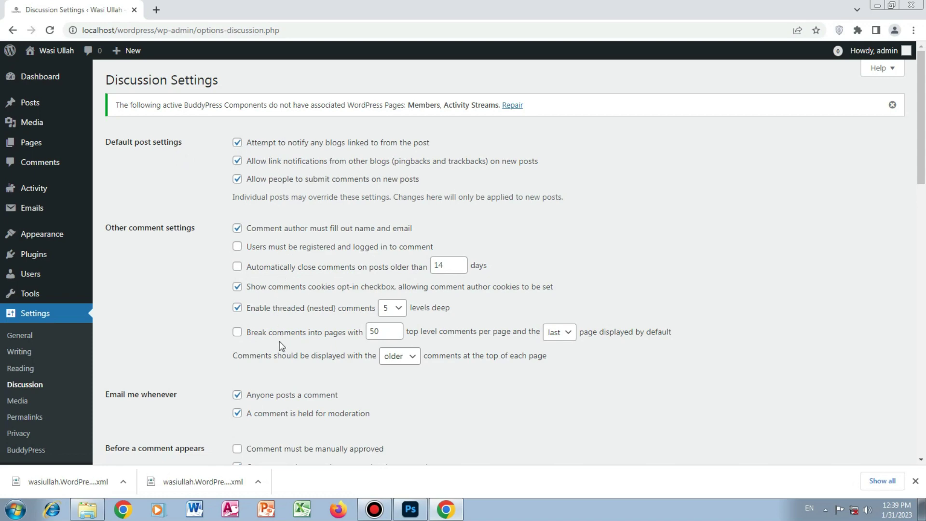
{"action": "scroll", "coordinate": [280, 352], "scroll_direction": "down", "scroll_amount": 3}
{"action": "scroll", "coordinate": [278, 367], "scroll_direction": "down", "scroll_amount": 2}
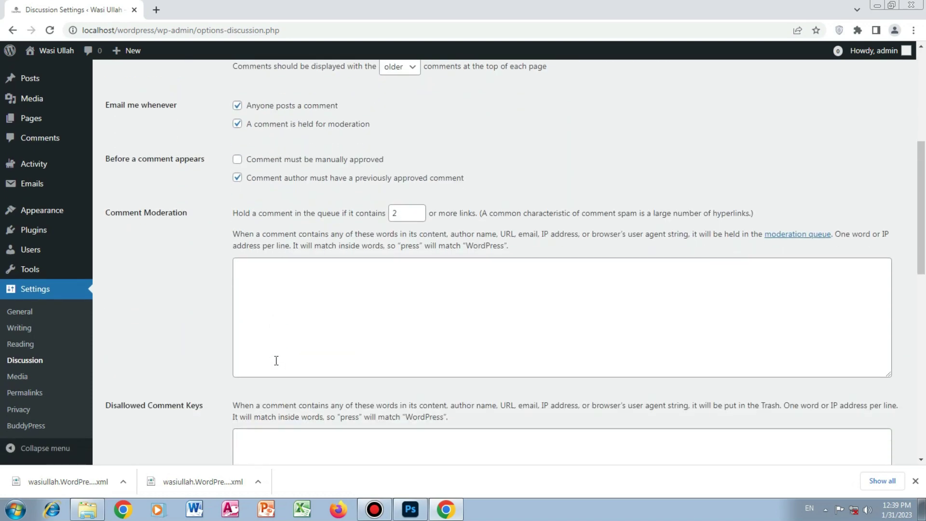
{"action": "scroll", "coordinate": [288, 320], "scroll_direction": "down", "scroll_amount": 10}
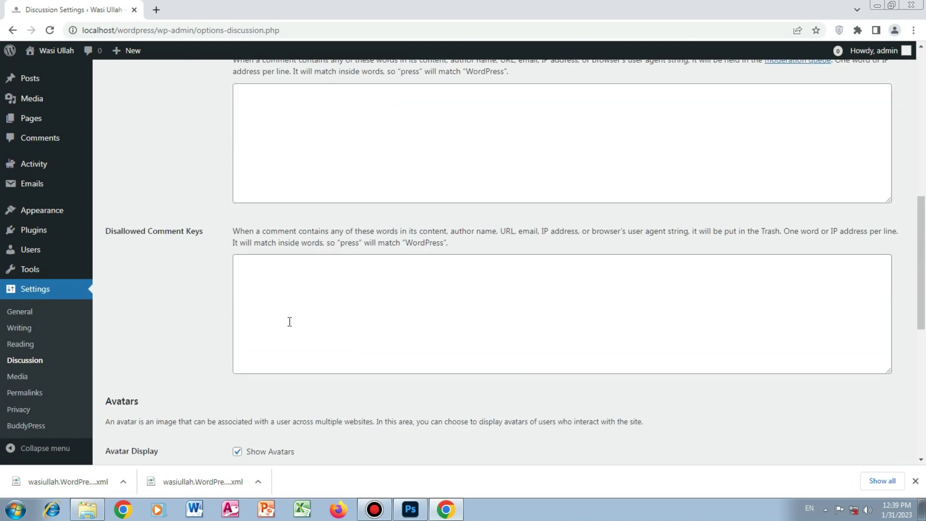
{"action": "scroll", "coordinate": [289, 314], "scroll_direction": "up", "scroll_amount": 4}
{"action": "scroll", "coordinate": [279, 309], "scroll_direction": "up", "scroll_amount": 4}
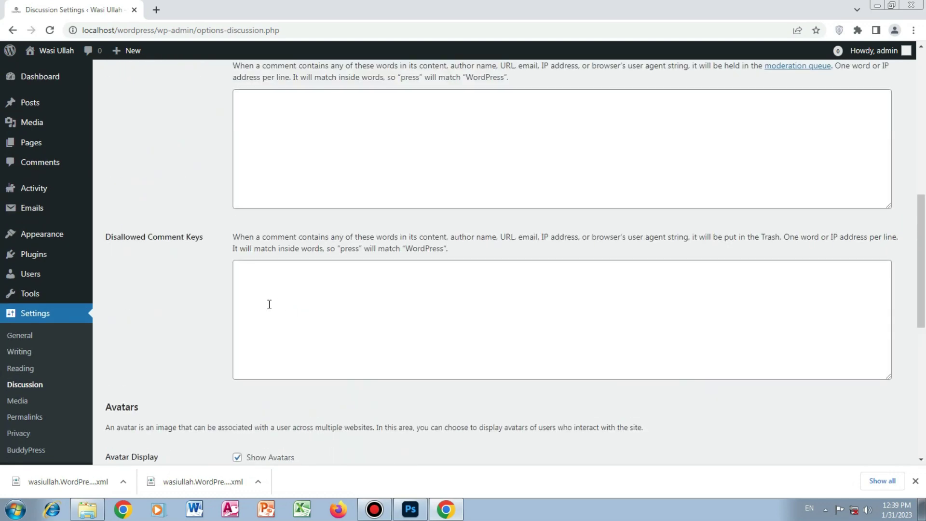
{"action": "scroll", "coordinate": [63, 378], "scroll_direction": "down", "scroll_amount": 1}
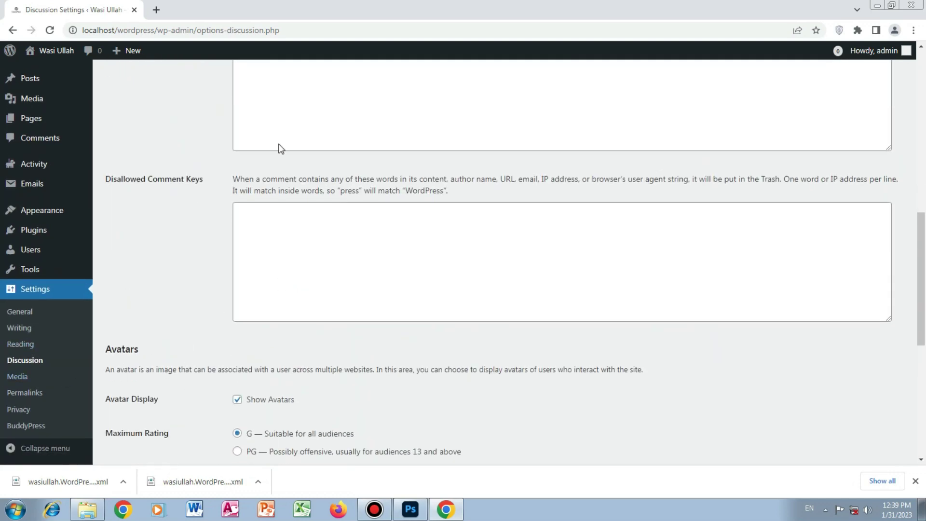
{"action": "scroll", "coordinate": [246, 351], "scroll_direction": "up", "scroll_amount": 1}
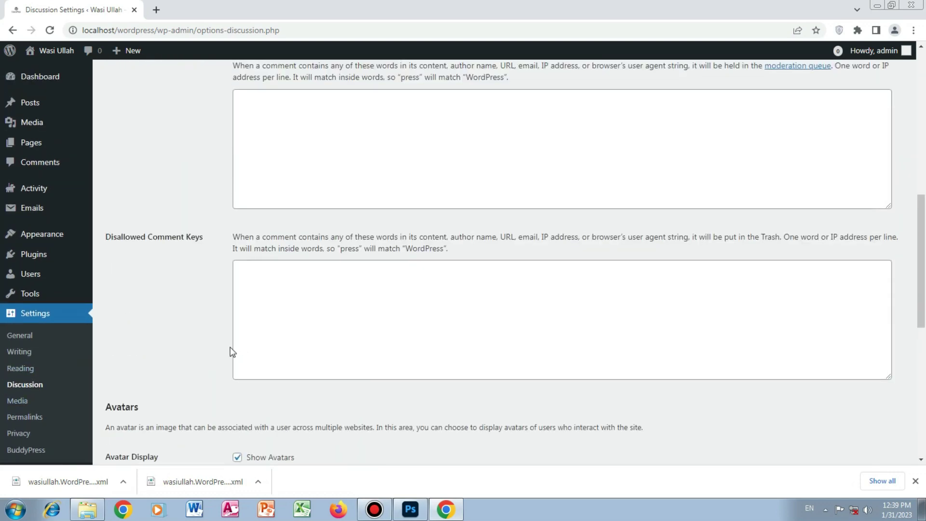
Step: Open the Media Settings and look through the thumbnail, medium and large image sizes and the file upload option
{"action": "left_click", "coordinate": [19, 401]}
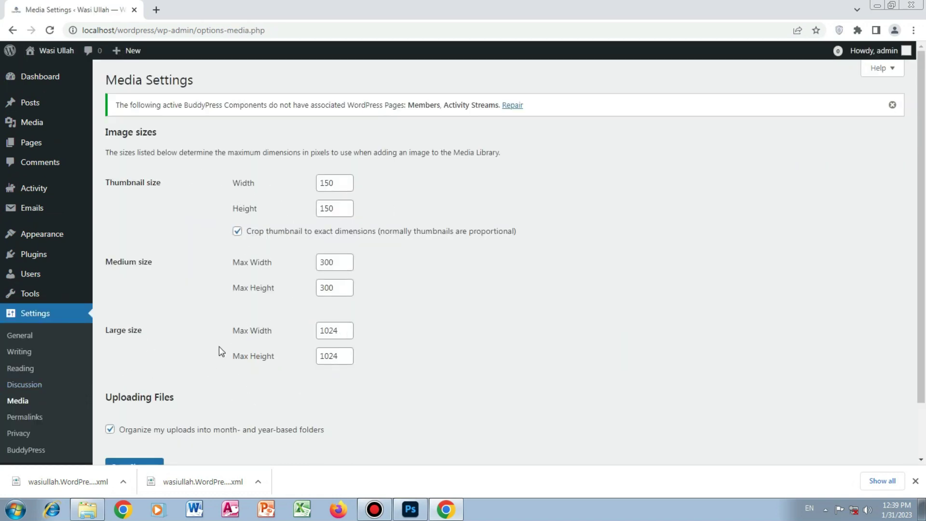
{"action": "scroll", "coordinate": [273, 384], "scroll_direction": "down", "scroll_amount": 1}
{"action": "scroll", "coordinate": [273, 384], "scroll_direction": "down", "scroll_amount": 1}
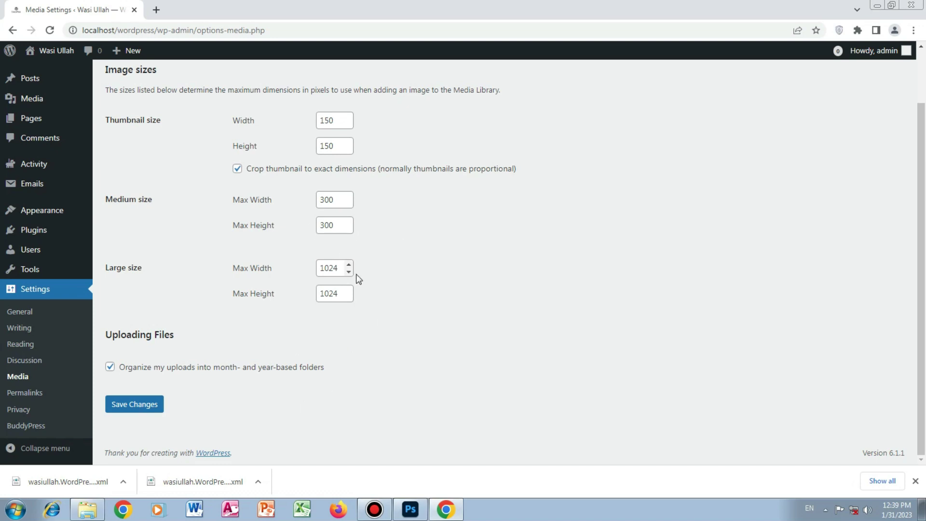
{"action": "scroll", "coordinate": [364, 282], "scroll_direction": "up", "scroll_amount": 3}
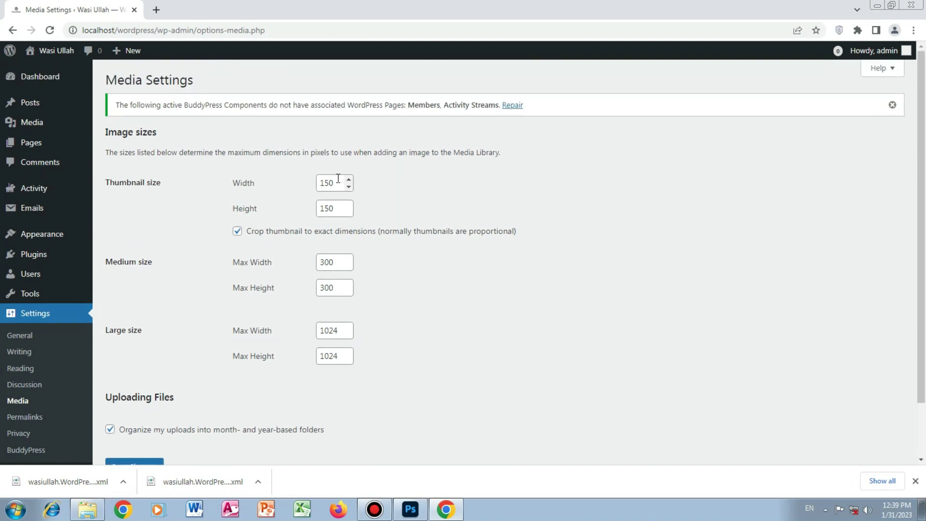
{"action": "scroll", "coordinate": [268, 268], "scroll_direction": "down", "scroll_amount": 2}
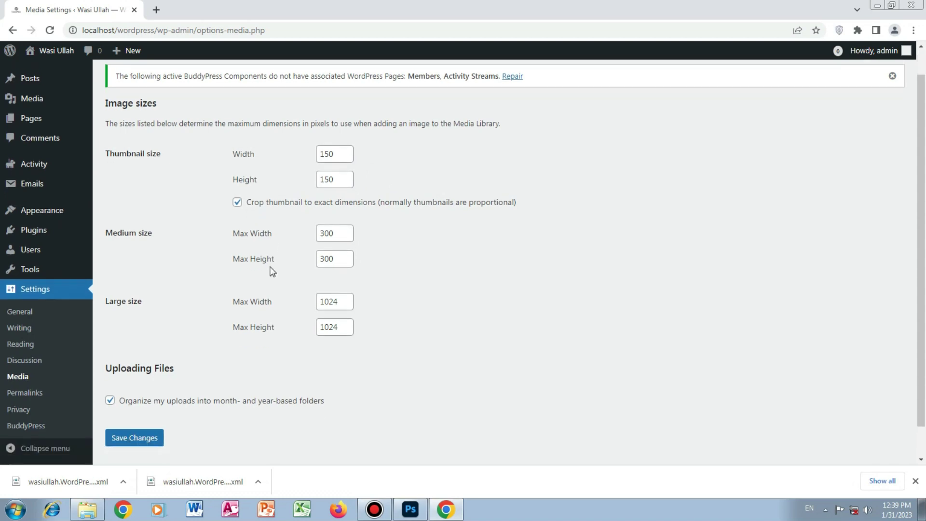
Step: Open the Permalink Settings and look through the permalink structures and the available custom structure tags
{"action": "left_click", "coordinate": [20, 408]}
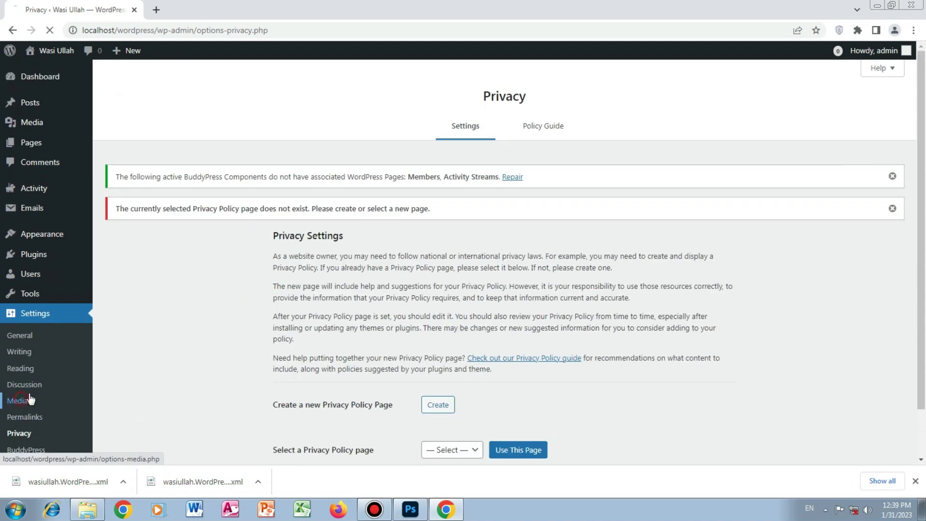
{"action": "left_click", "coordinate": [22, 400]}
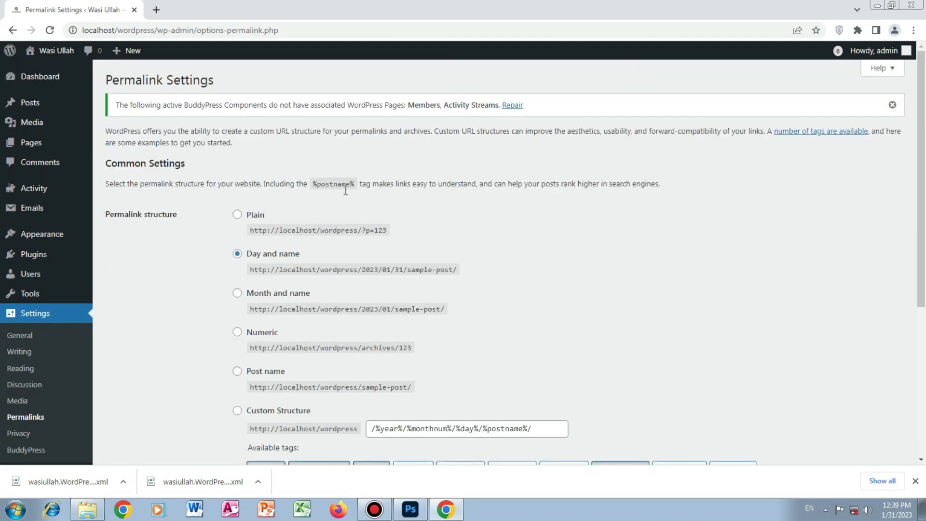
{"action": "scroll", "coordinate": [267, 279], "scroll_direction": "down", "scroll_amount": 2}
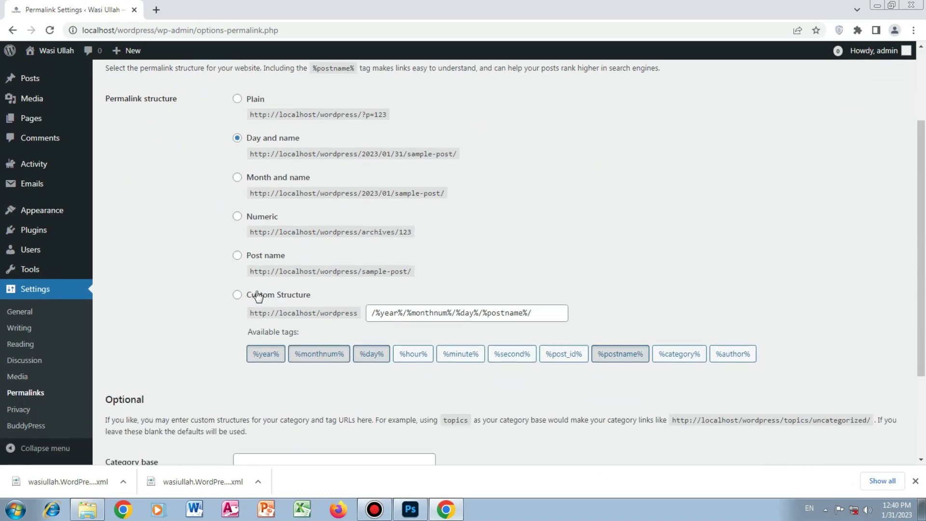
Step: Try the Post name permalink structure and highlight the path after localhost/wordpress/ in the page address for comparison
{"action": "left_click", "coordinate": [258, 296]}
{"action": "left_click", "coordinate": [237, 255]}
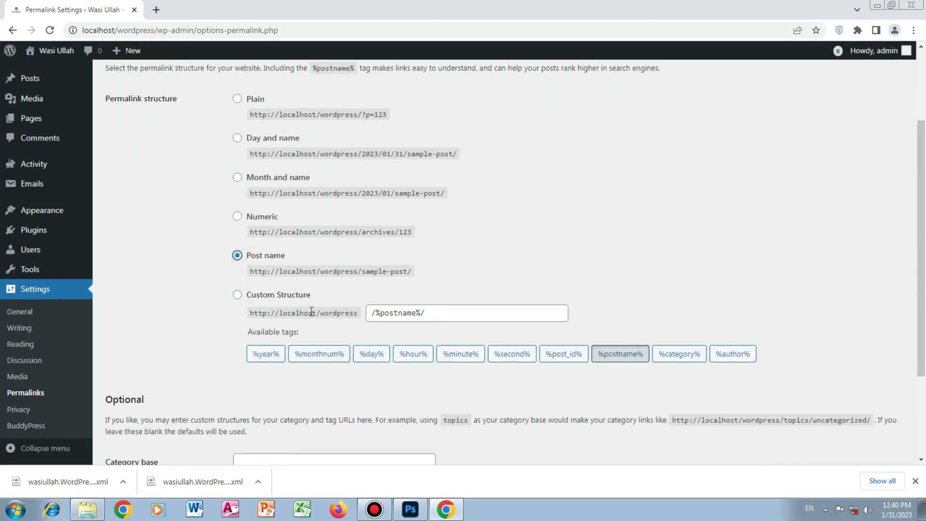
{"action": "scroll", "coordinate": [264, 304], "scroll_direction": "up", "scroll_amount": 1}
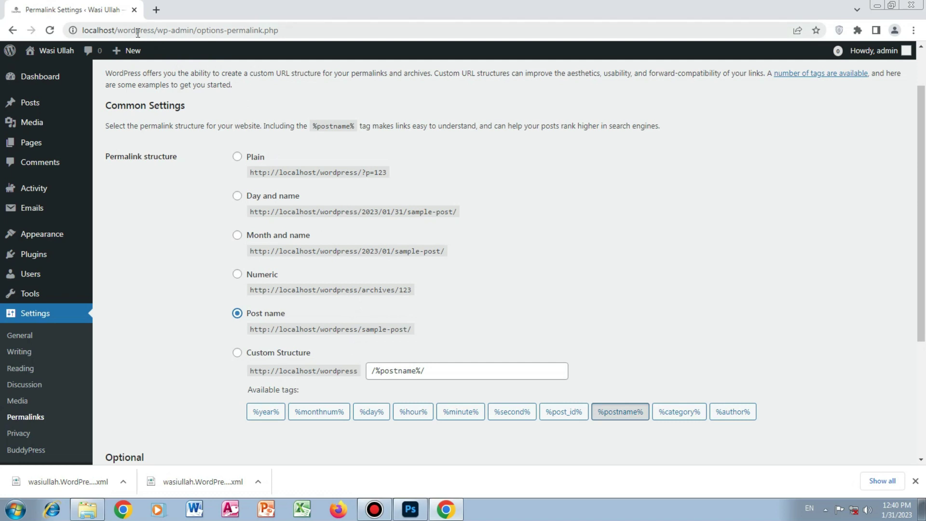
{"action": "left_click_drag", "start_coordinate": [159, 31], "coordinate": [328, 31]}
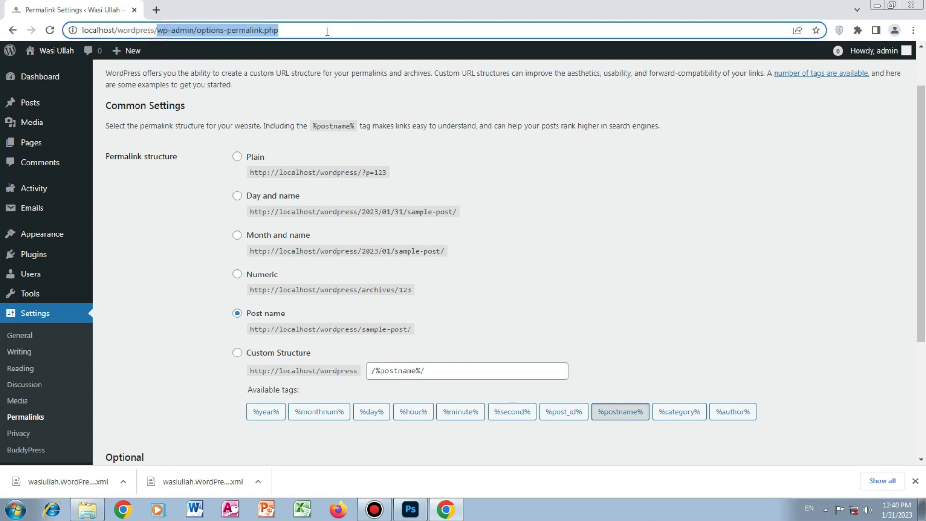
{"action": "left_click", "coordinate": [543, 201]}
Step: Try the Month and name, Numeric, Day and name, and Plain permalink structures, highlighting part of the Plain example URL
{"action": "left_click", "coordinate": [256, 237]}
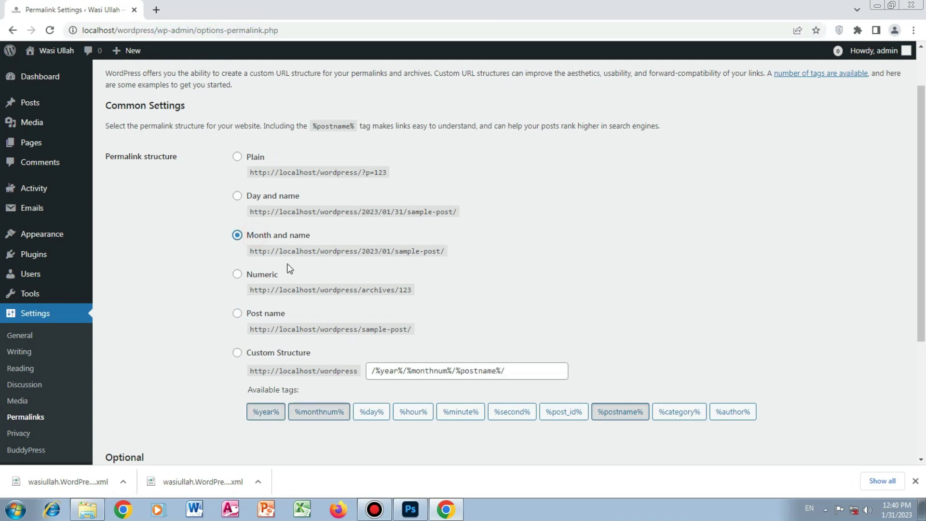
{"action": "left_click", "coordinate": [248, 275]}
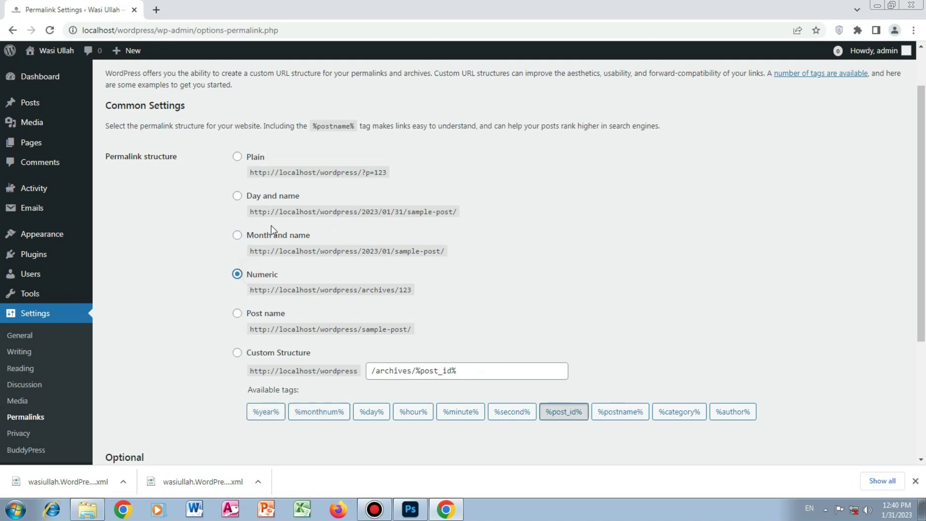
{"action": "left_click", "coordinate": [272, 197]}
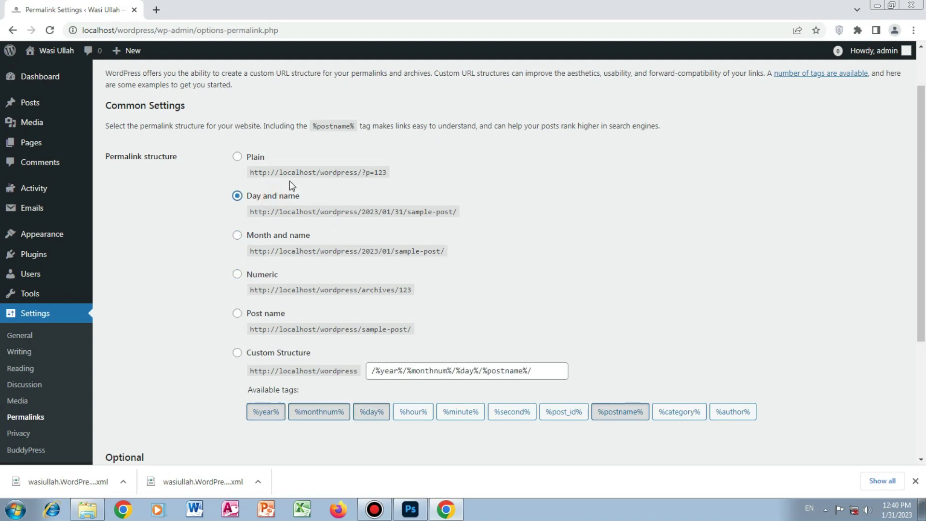
{"action": "left_click", "coordinate": [252, 157]}
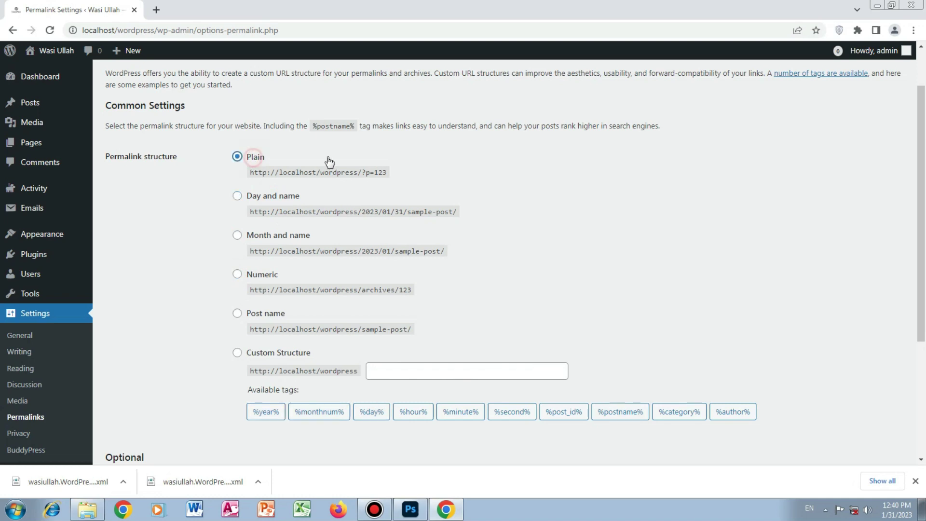
{"action": "left_click_drag", "start_coordinate": [337, 172], "coordinate": [379, 172]}
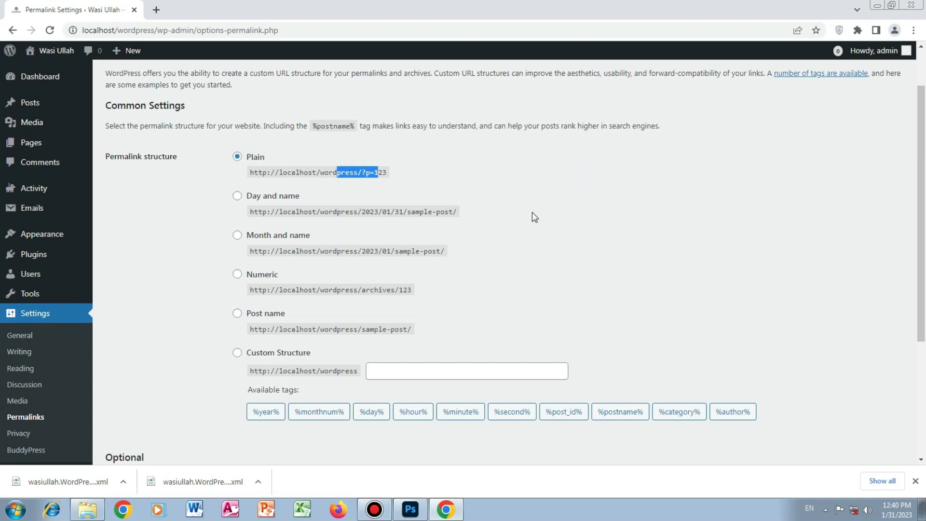
Step: Try the Post name, Custom Structure and Plain permalinks, return to Post name, and view the optional category and tag bases
{"action": "left_click", "coordinate": [251, 317]}
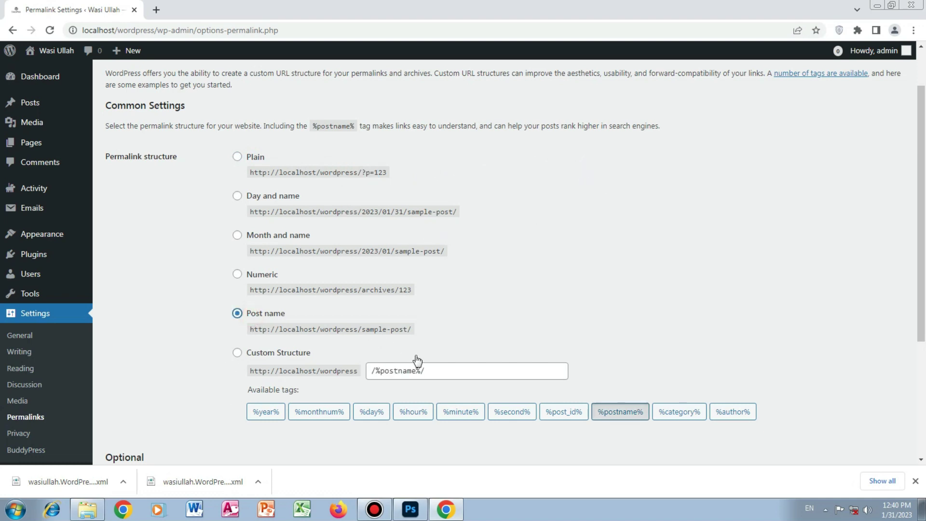
{"action": "left_click", "coordinate": [443, 370]}
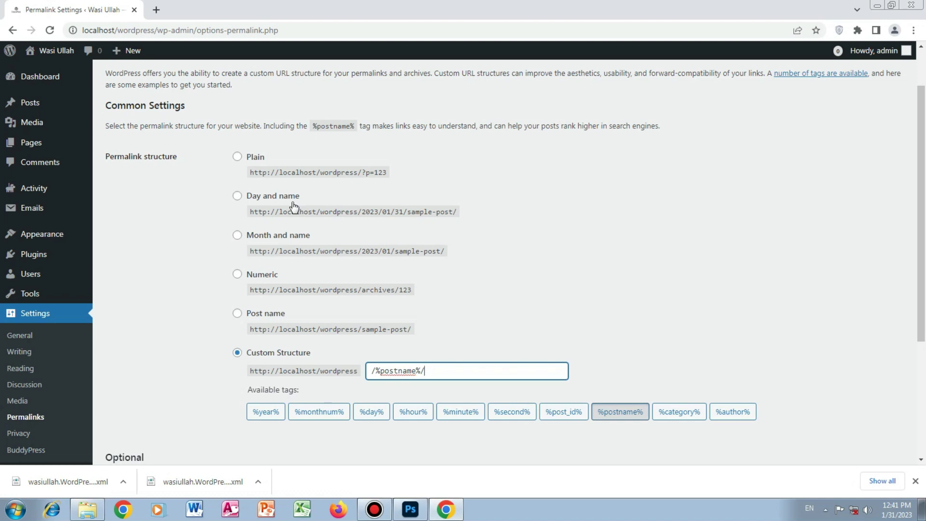
{"action": "left_click", "coordinate": [254, 164]}
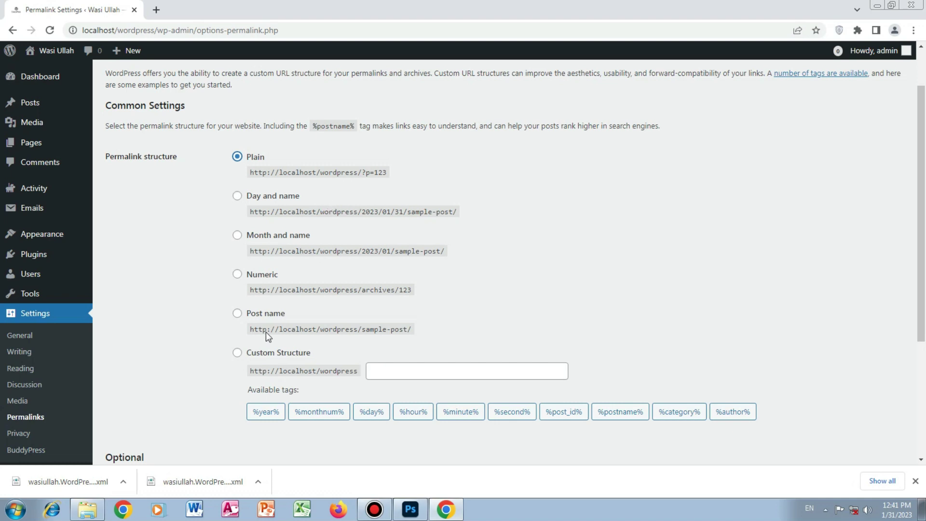
{"action": "left_click", "coordinate": [238, 313]}
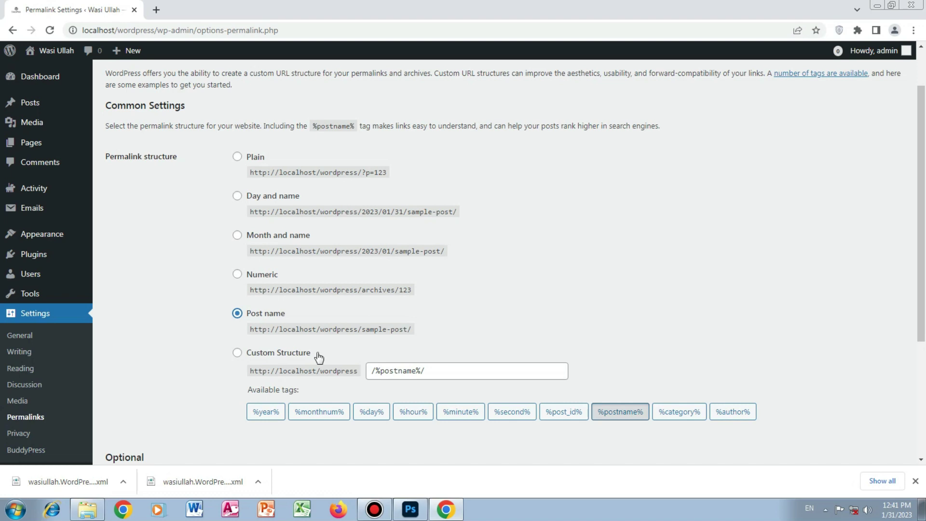
{"action": "scroll", "coordinate": [812, 374], "scroll_direction": "down", "scroll_amount": 3}
{"action": "scroll", "coordinate": [260, 254], "scroll_direction": "down", "scroll_amount": 2}
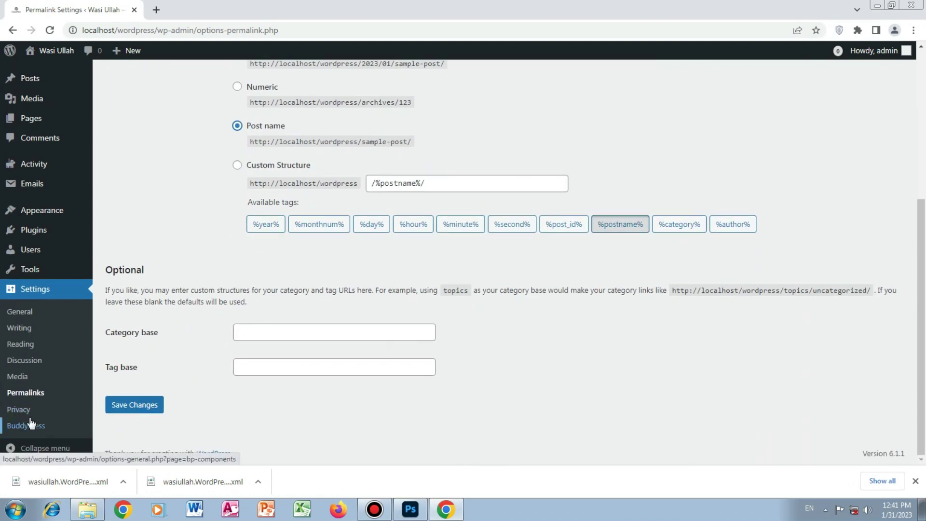
Step: Open the Privacy settings and view the available Privacy Policy page choices, leaving the selection as it is
{"action": "left_click", "coordinate": [18, 410]}
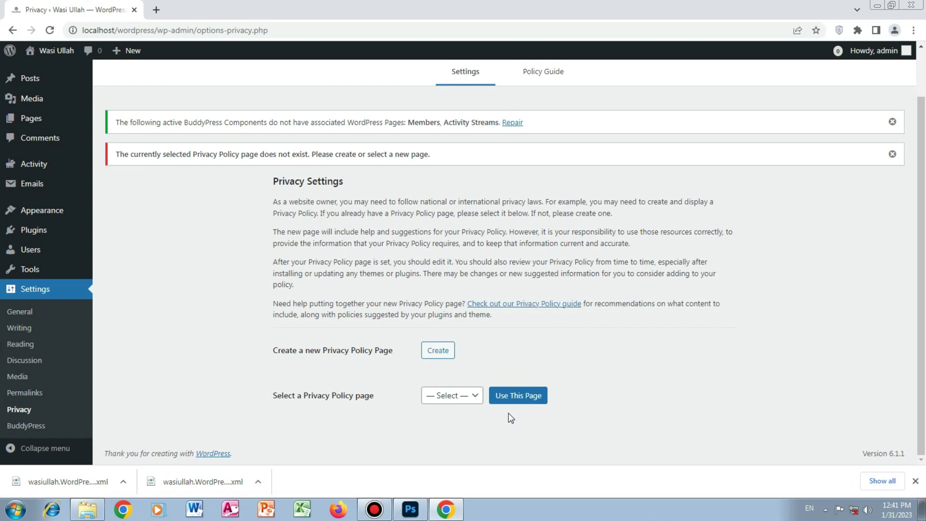
{"action": "left_click", "coordinate": [461, 397]}
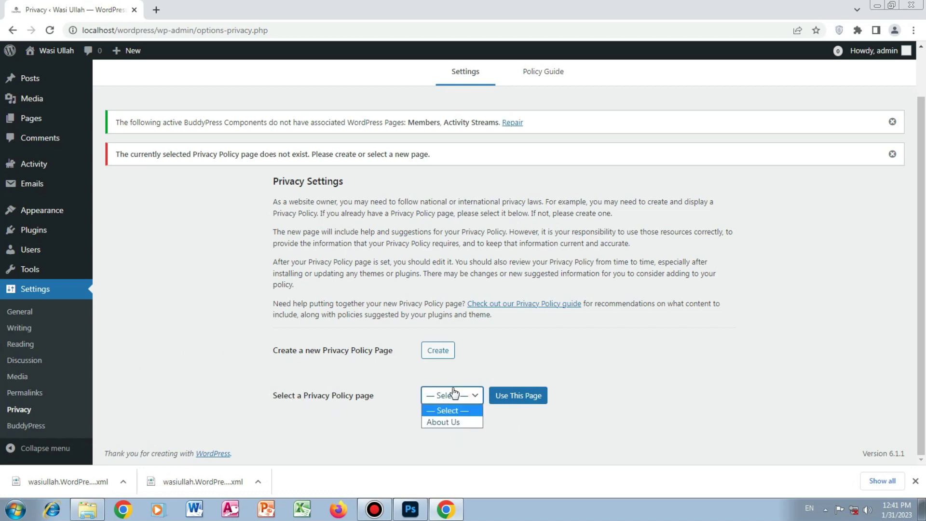
{"action": "left_click", "coordinate": [575, 423]}
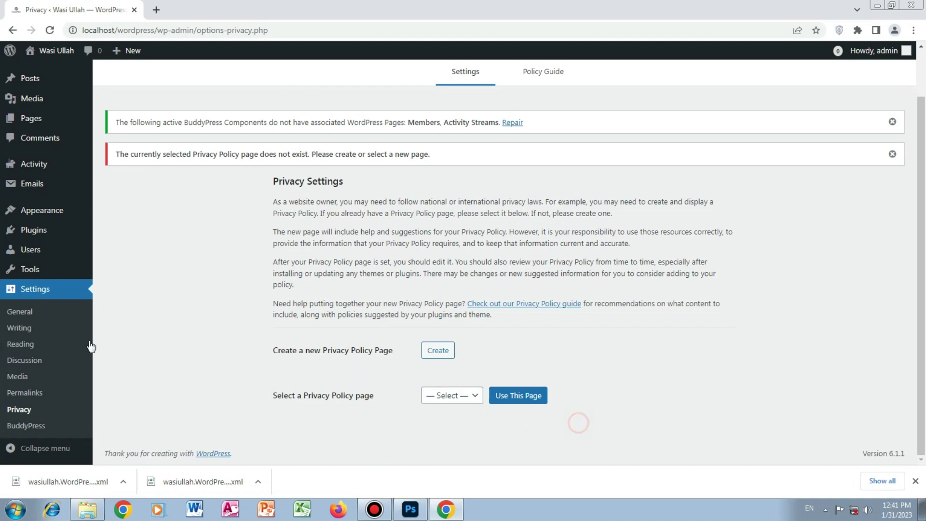